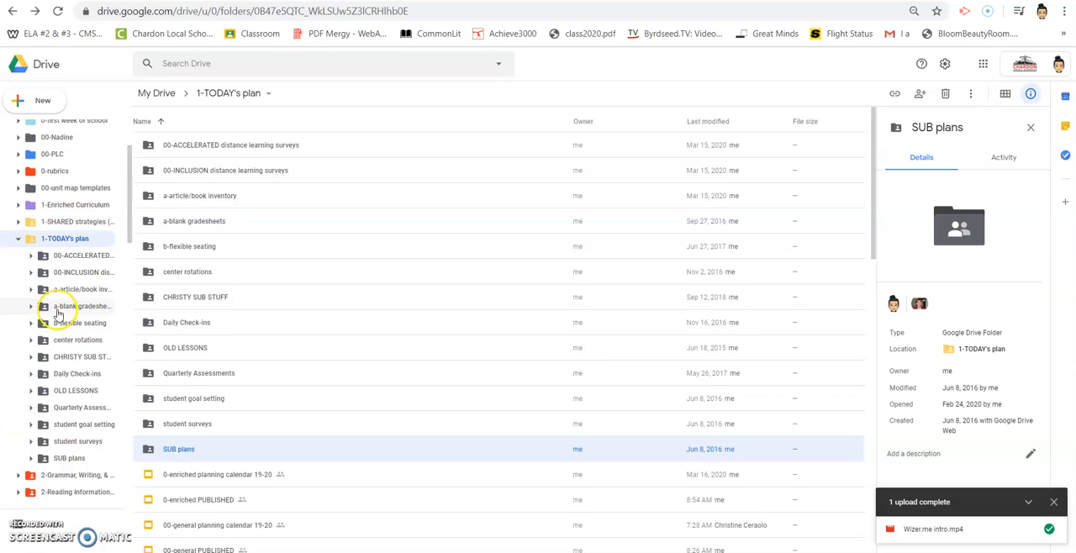
View the contents of the 00-ACCELERATED and 00-INCLUSION distance learning surveys folders in 1-TODAY's plan.
{"action": "left_click", "coordinate": [211, 147]}
{"action": "double_click", "coordinate": [210, 148]}
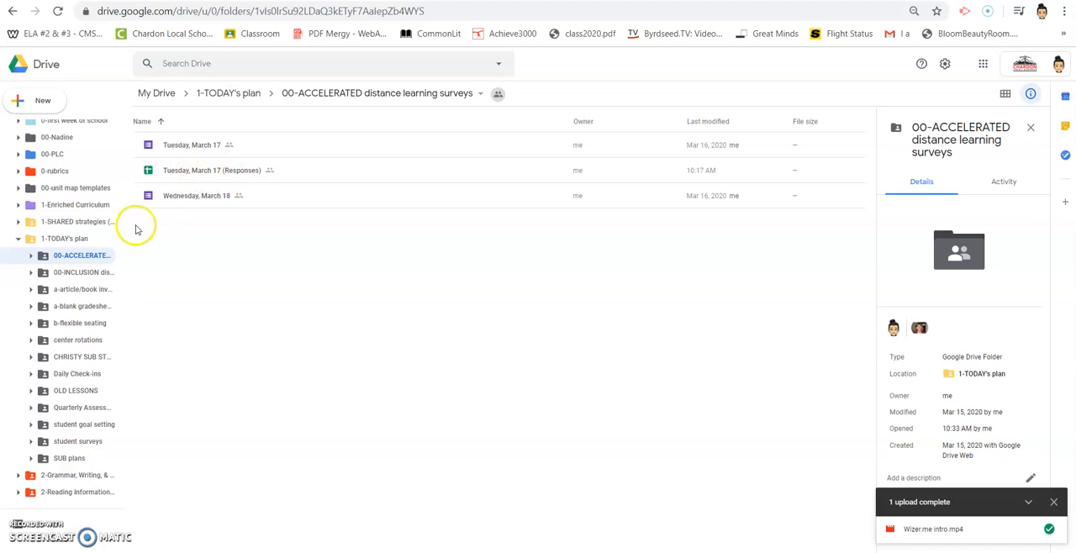
{"action": "left_click", "coordinate": [89, 273]}
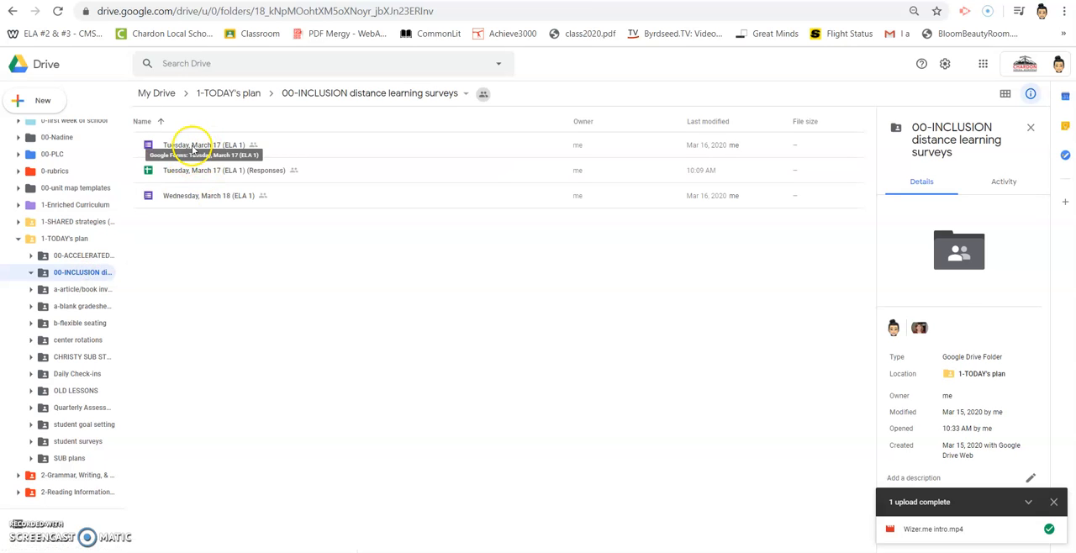
Create a folder named Daily Review Answers inside the colleague's folder listed just above 00-PLC.
{"action": "left_click", "coordinate": [18, 239]}
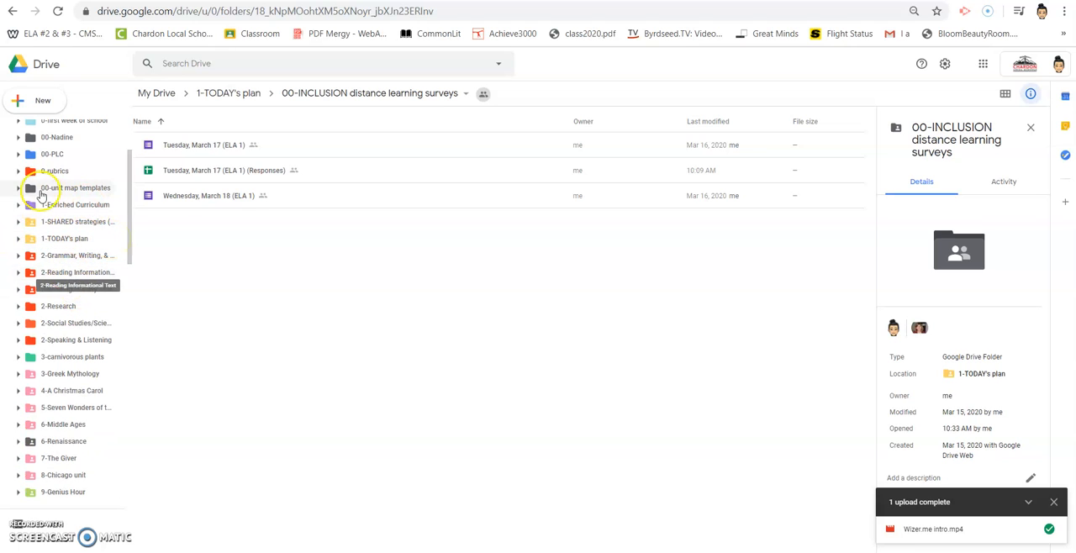
{"action": "left_click", "coordinate": [65, 139]}
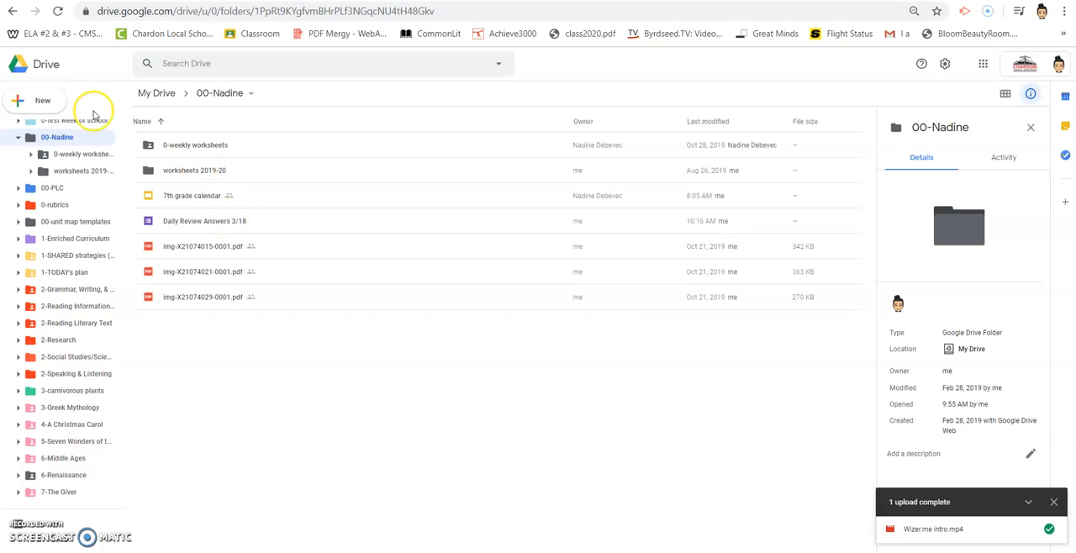
{"action": "left_click", "coordinate": [42, 102]}
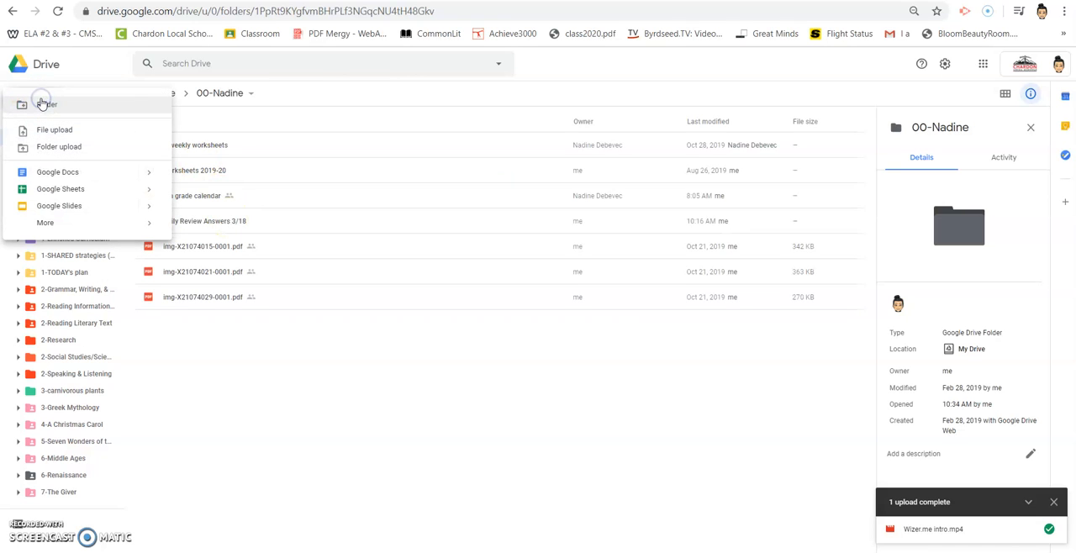
{"action": "left_click", "coordinate": [52, 105]}
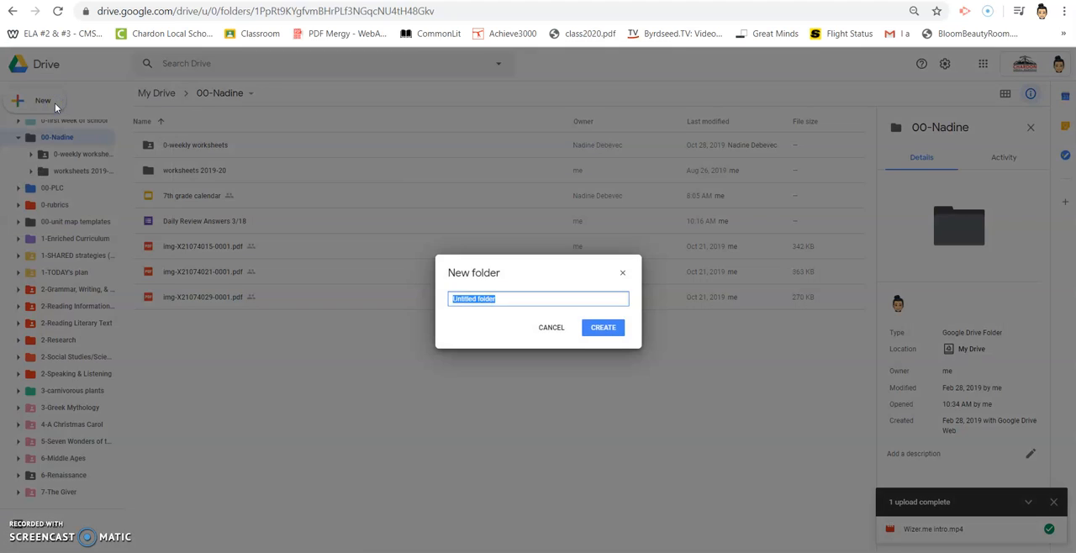
{"action": "type", "text": "D"}
{"action": "type", "text": "aily Review Answerw"}
{"action": "key", "text": "BackSpace"}
{"action": "type", "text": "s"}
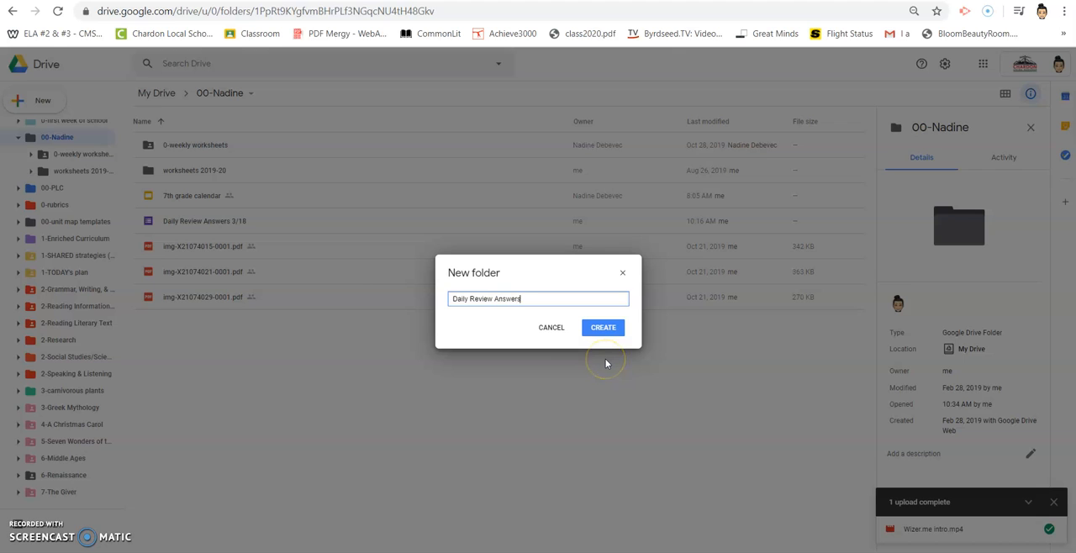
{"action": "left_click", "coordinate": [599, 328]}
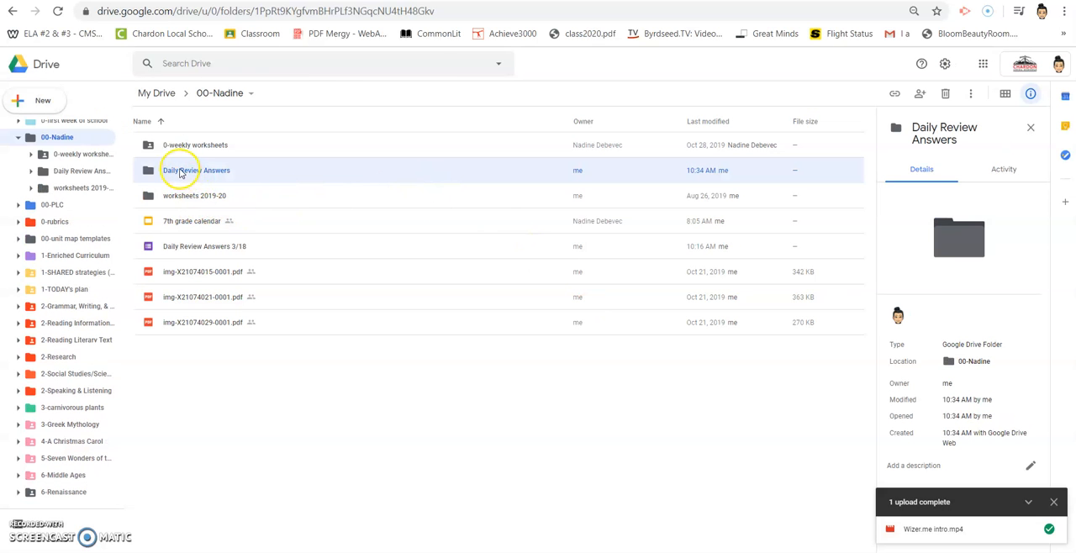
Create a new blank Google Form inside the Daily Review Answers folder.
{"action": "double_click", "coordinate": [181, 172]}
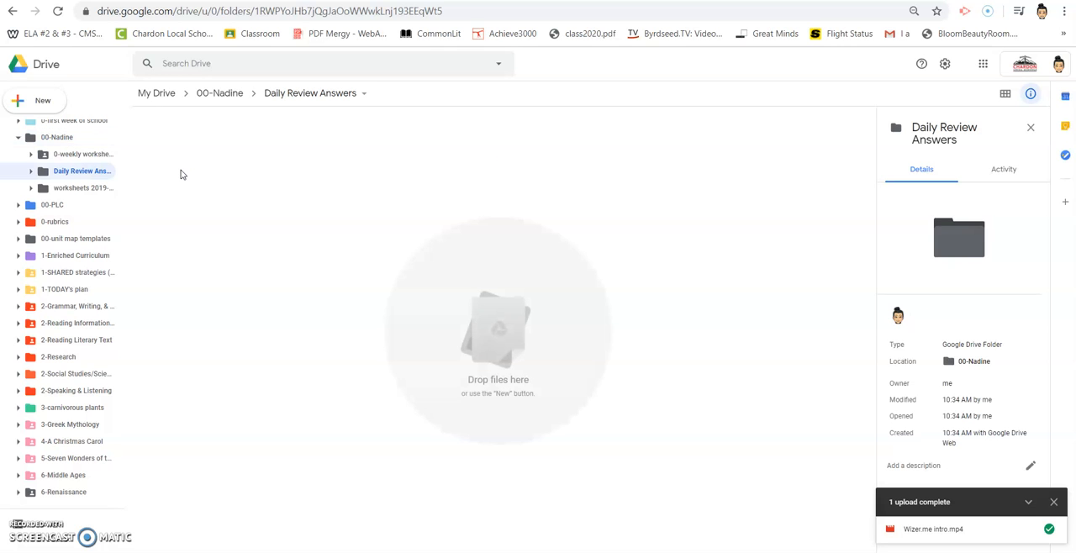
{"action": "left_click", "coordinate": [39, 101]}
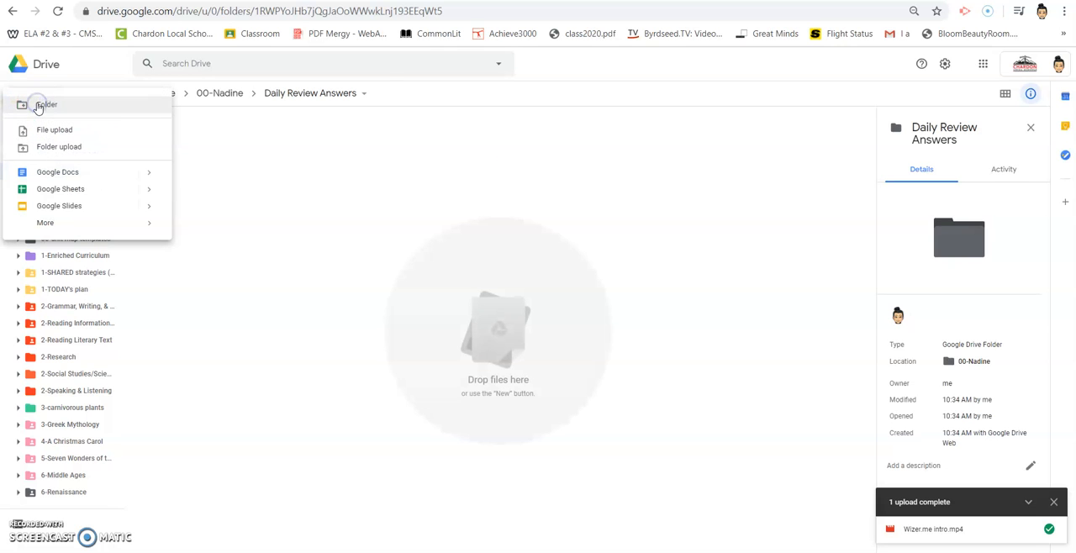
{"action": "mouse_move", "coordinate": [43, 223]}
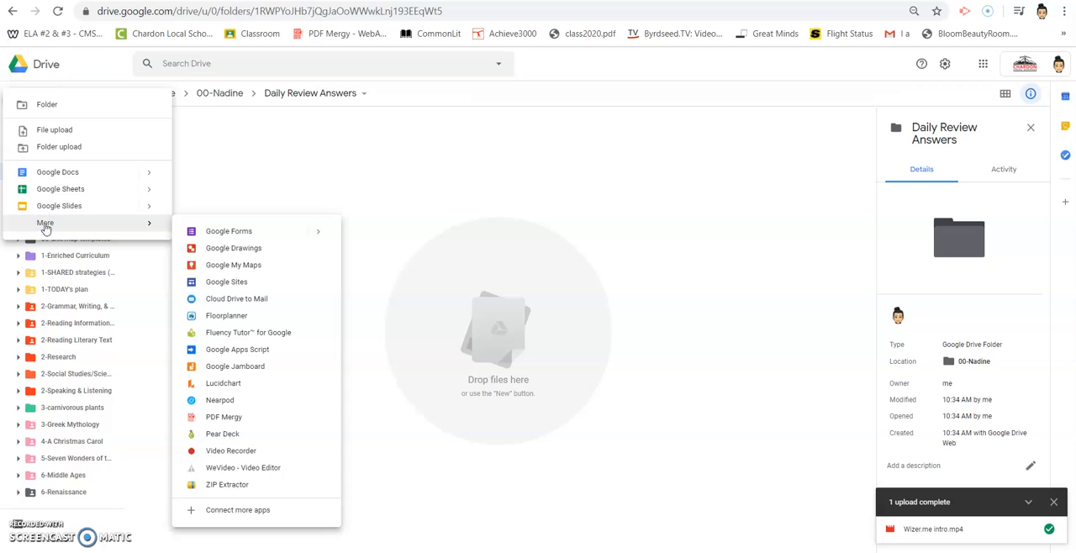
{"action": "left_click", "coordinate": [225, 236]}
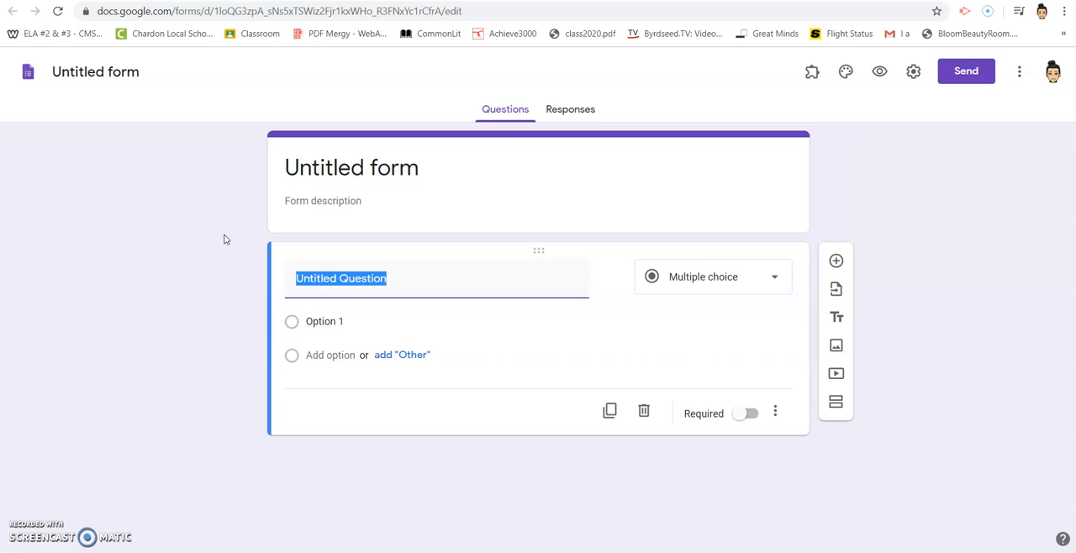
Set the first question to "Last Name, First Name" as a short answer and make it required.
{"action": "type", "text": "Last Name,"}
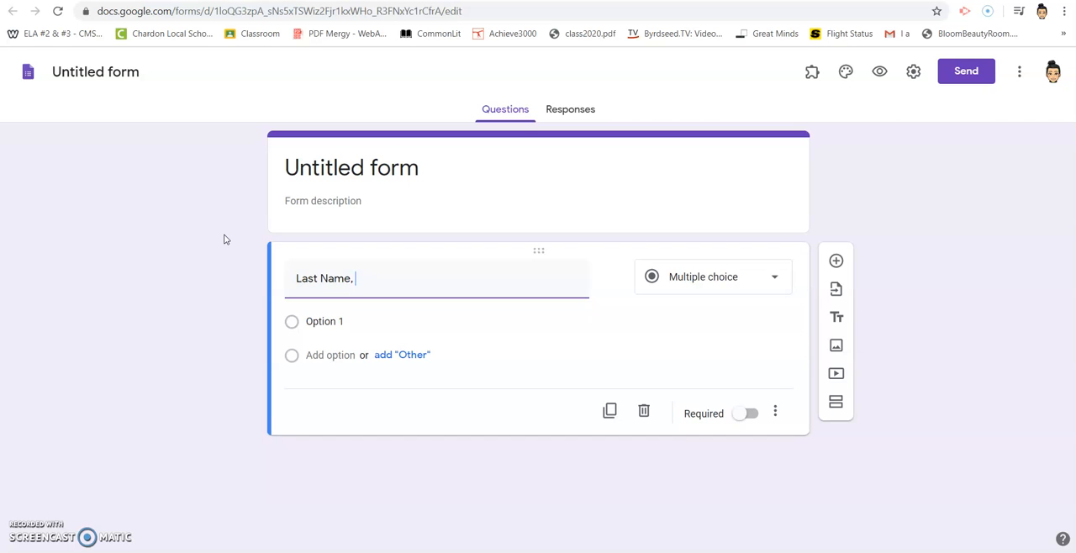
{"action": "type", "text": " First Name"}
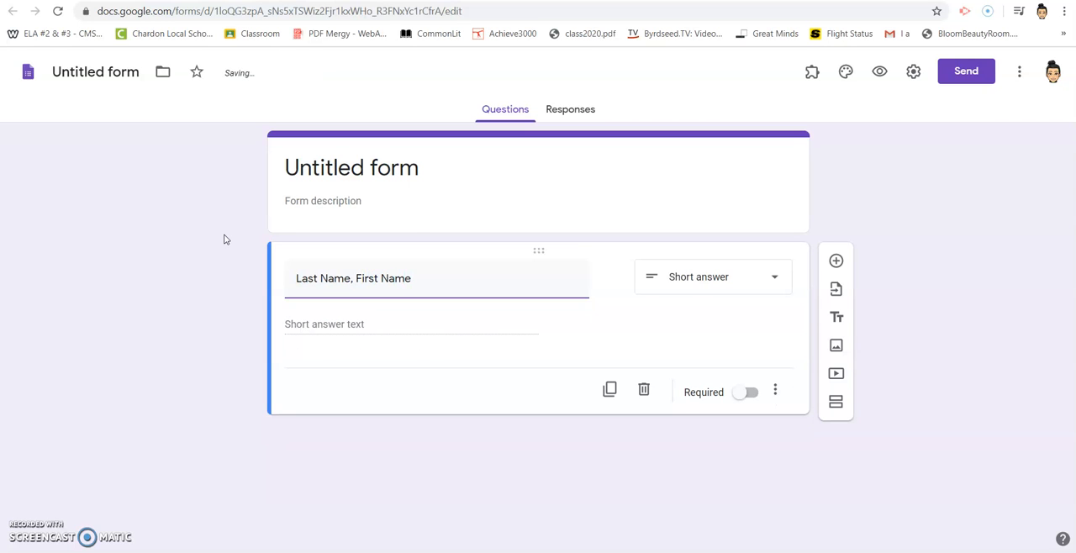
{"action": "left_click", "coordinate": [639, 319]}
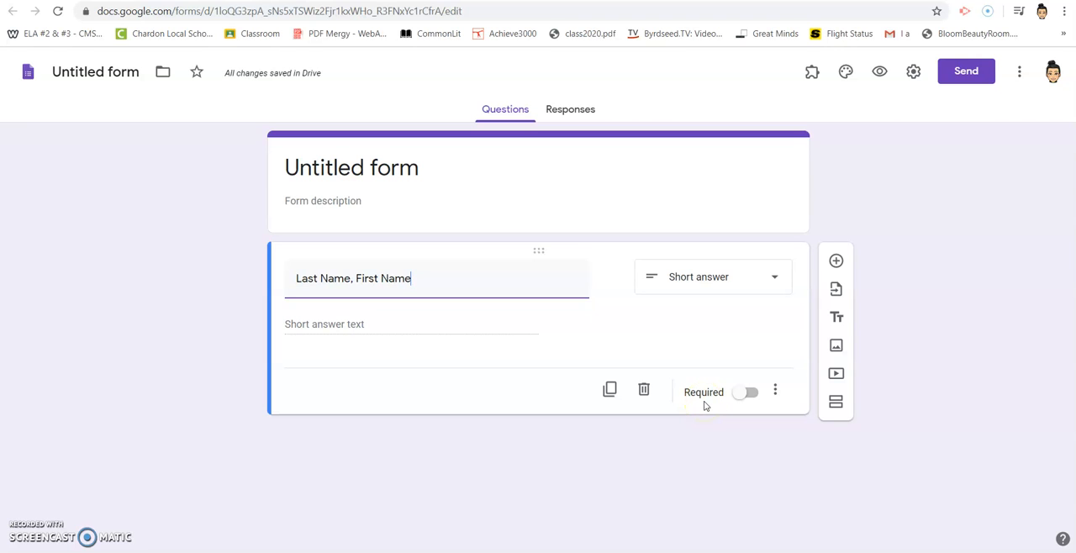
{"action": "left_click", "coordinate": [750, 392]}
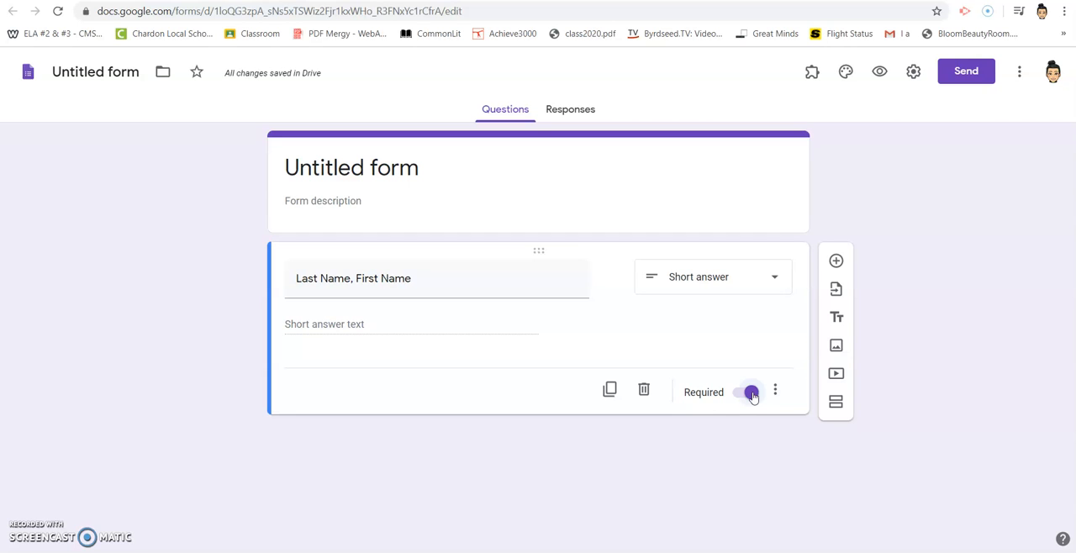
Add a multiple choice question titled "Class" with the options 1, 2 and 3.
{"action": "left_click", "coordinate": [836, 261]}
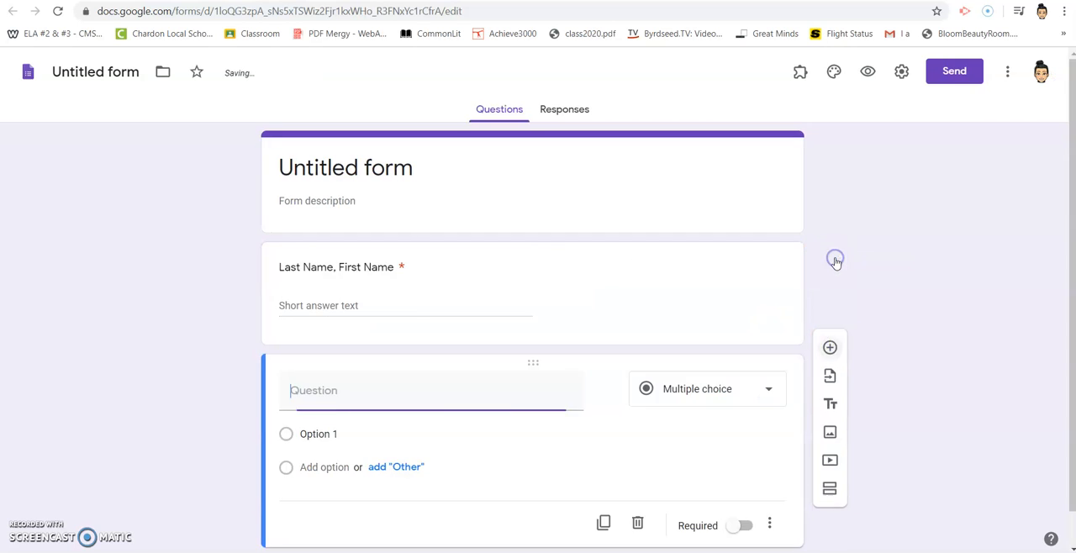
{"action": "type", "text": "Class"}
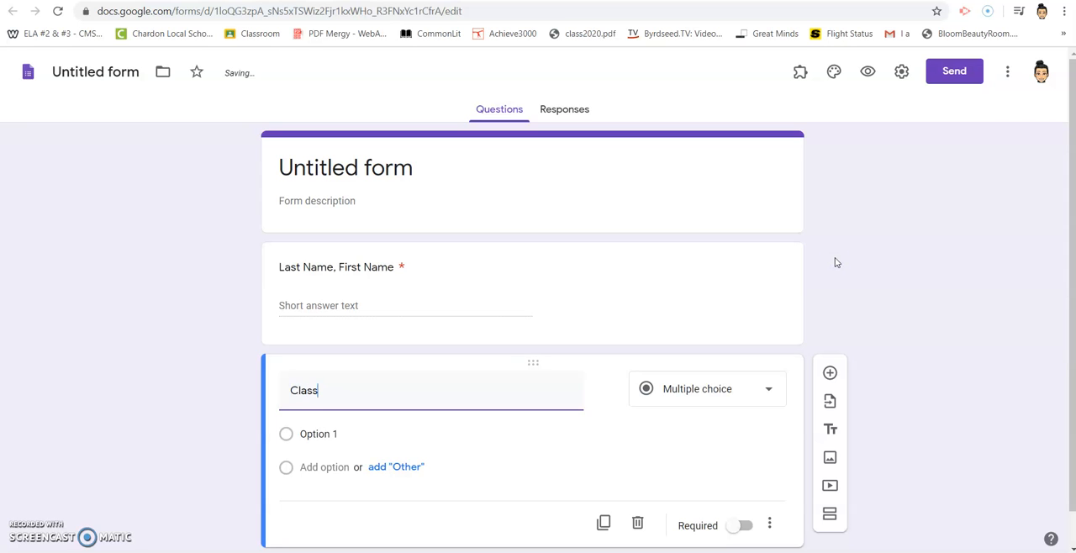
{"action": "left_click", "coordinate": [346, 435]}
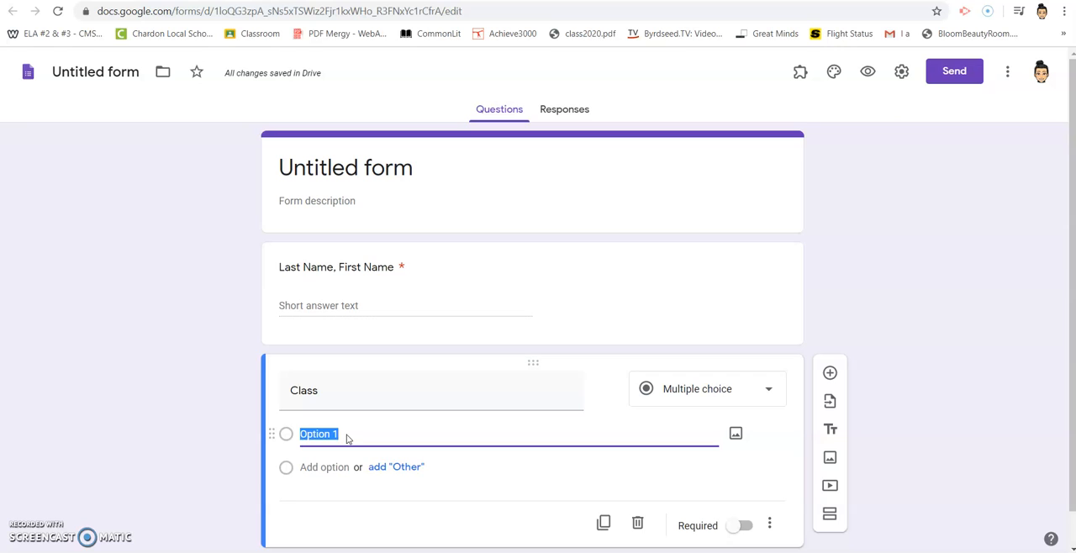
{"action": "type", "text": "1"}
{"action": "key", "text": "Return"}
{"action": "type", "text": "2"}
{"action": "key", "text": "Return"}
{"action": "type", "text": "3"}
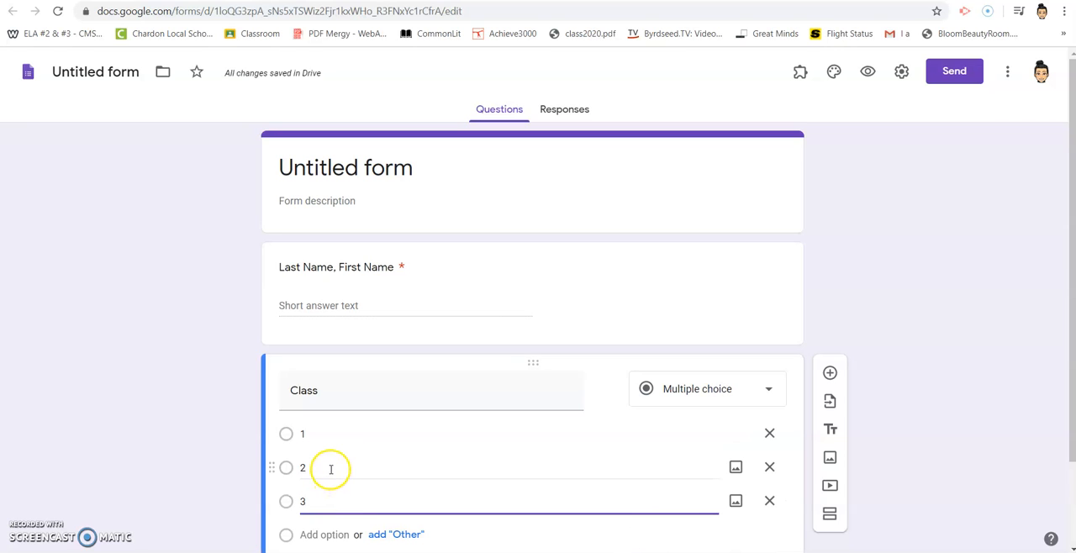
Title the form "March 17 Daily Review Answers".
{"action": "left_click", "coordinate": [384, 169]}
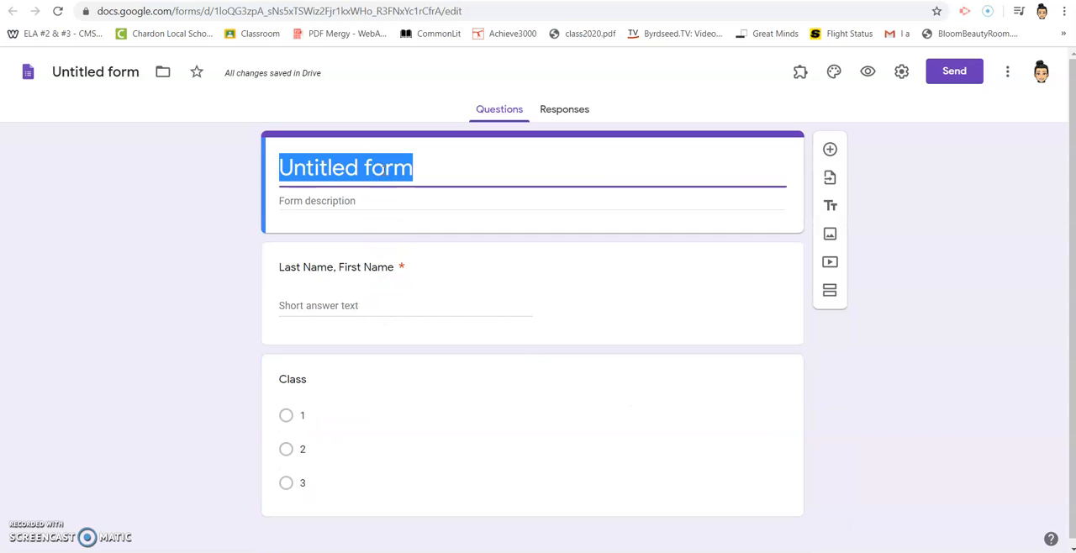
{"action": "type", "text": "March 1"}
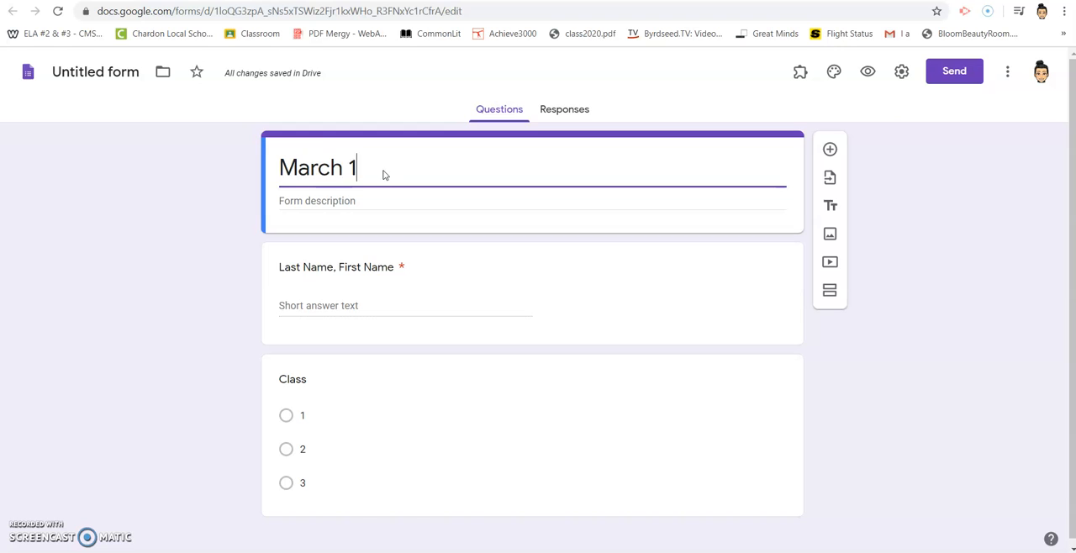
{"action": "type", "text": "7 Dail"}
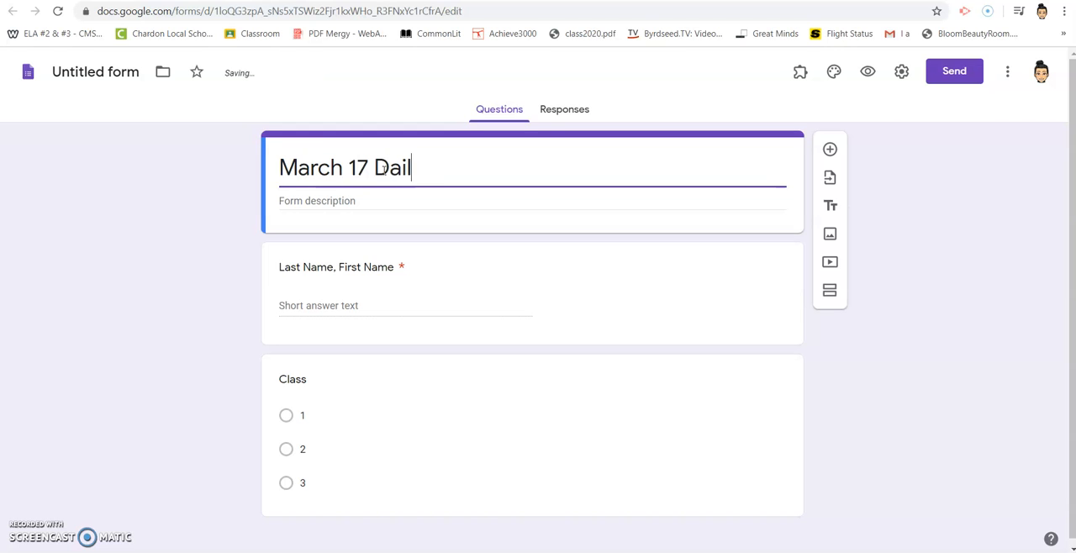
{"action": "type", "text": "y Review Answerw"}
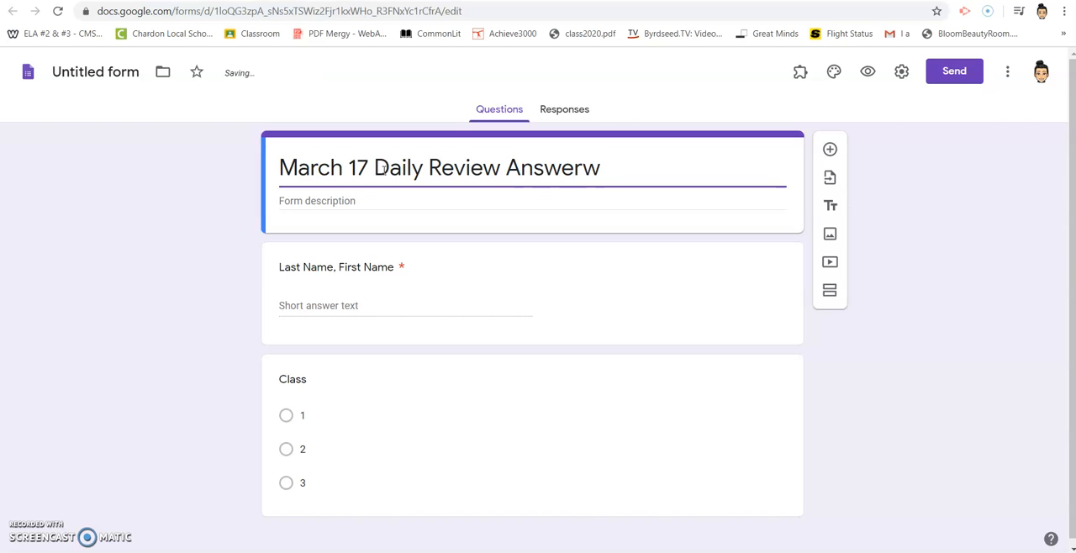
{"action": "key", "text": "BackSpace"}
{"action": "type", "text": "swers"}
Make the Class question required.
{"action": "left_click", "coordinate": [330, 306]}
{"action": "left_click", "coordinate": [304, 413]}
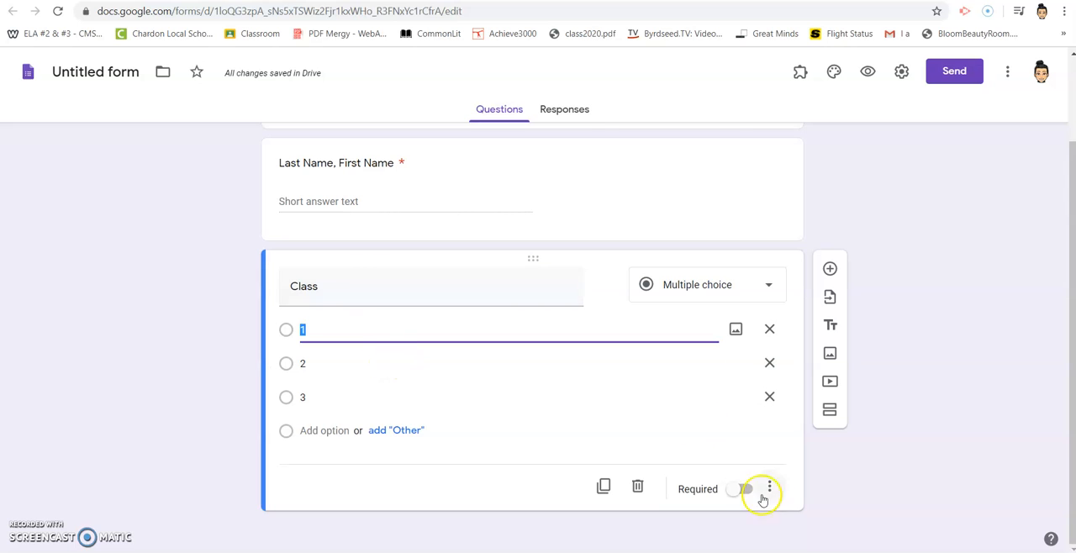
{"action": "right_click", "coordinate": [745, 490]}
{"action": "left_click", "coordinate": [745, 490]}
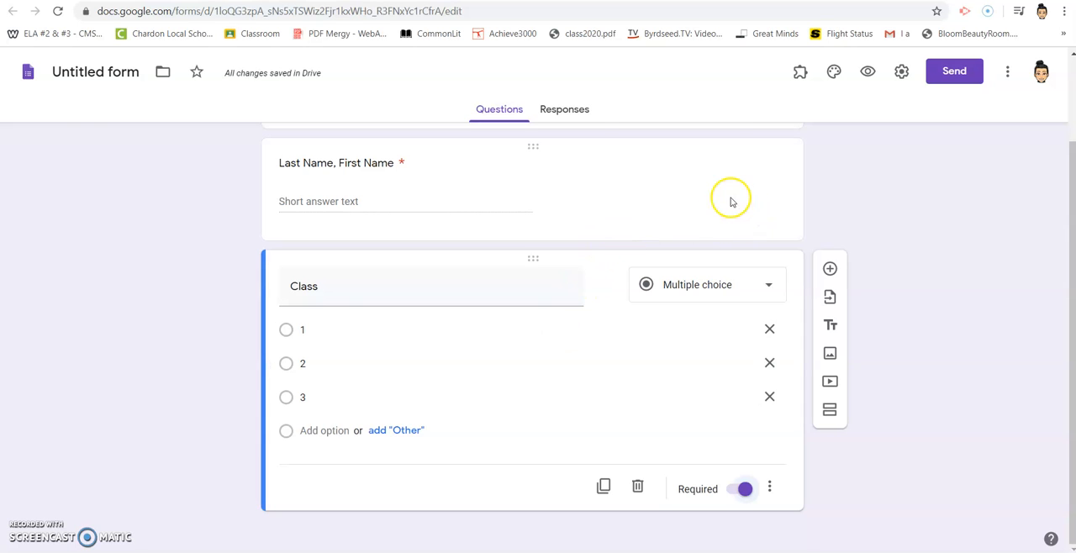
Add a question below Class reading "1. What was the answer you got for #1?".
{"action": "scroll", "coordinate": [670, 233], "scroll_direction": "up", "scroll_amount": 1}
{"action": "scroll", "coordinate": [673, 232], "scroll_direction": "down", "scroll_amount": 1}
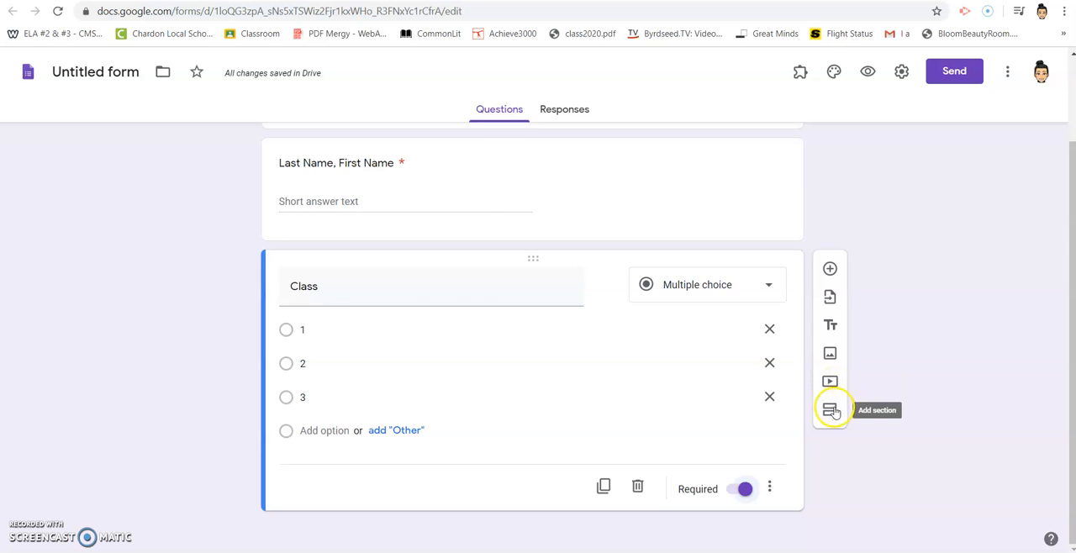
{"action": "left_click", "coordinate": [829, 269]}
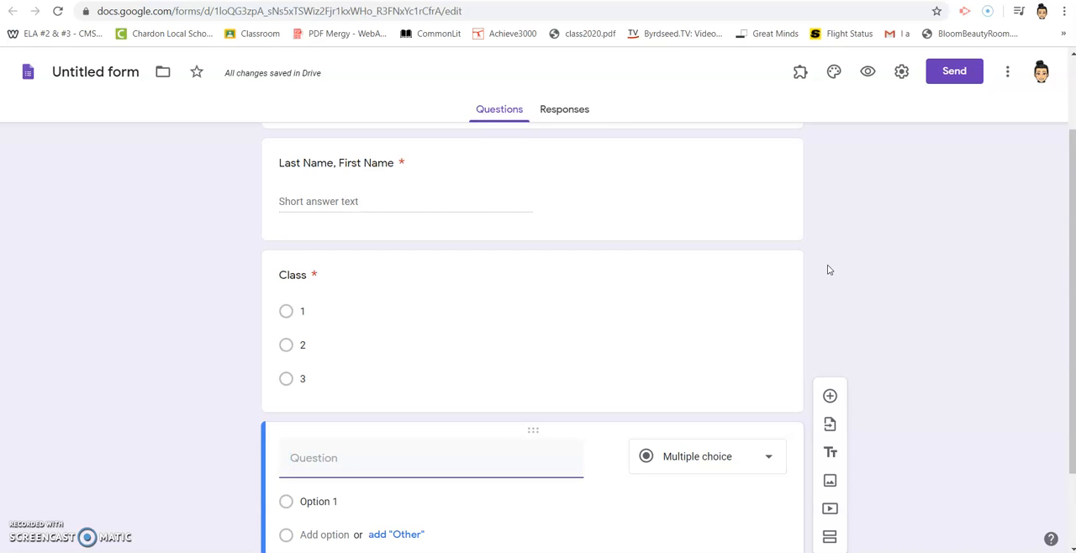
{"action": "left_click", "coordinate": [828, 270]}
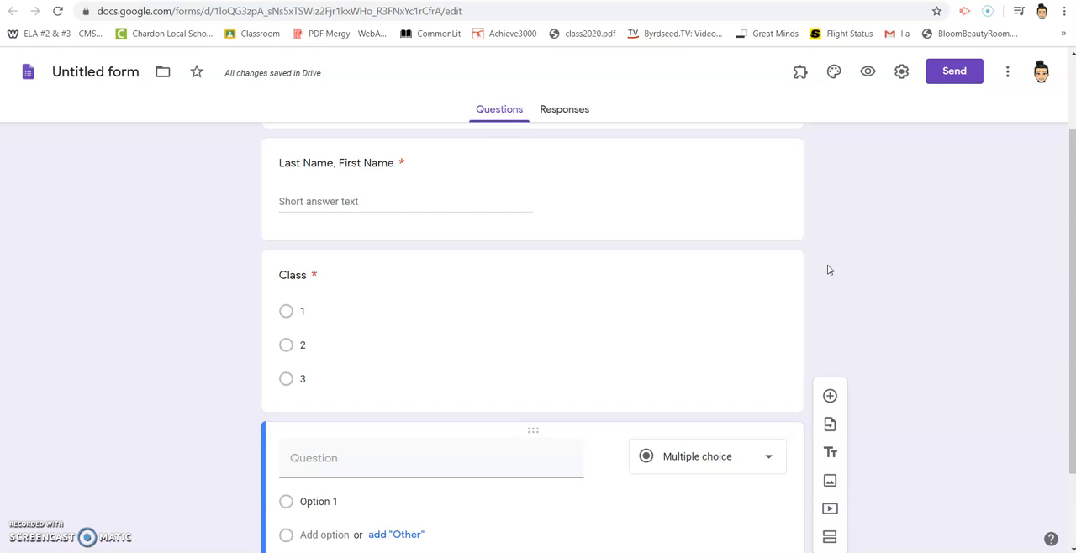
{"action": "scroll", "coordinate": [392, 435], "scroll_direction": "down", "scroll_amount": 1}
{"action": "left_click", "coordinate": [345, 357]}
{"action": "type", "text": "1. What was the "}
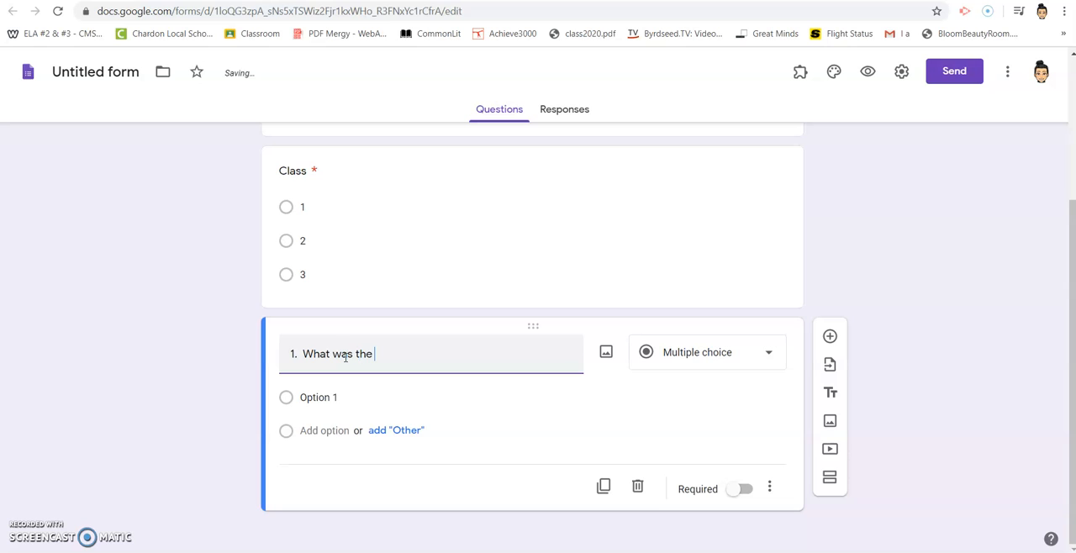
{"action": "type", "text": "answer you got for #1?"}
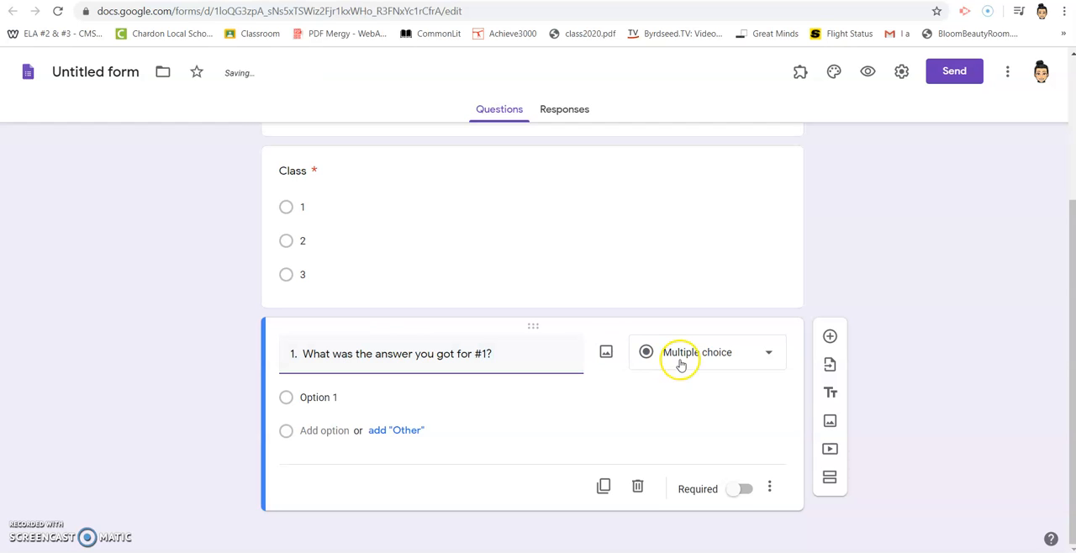
Change the question about the answer for #1 to the Short answer type and make it required.
{"action": "left_click", "coordinate": [770, 355]}
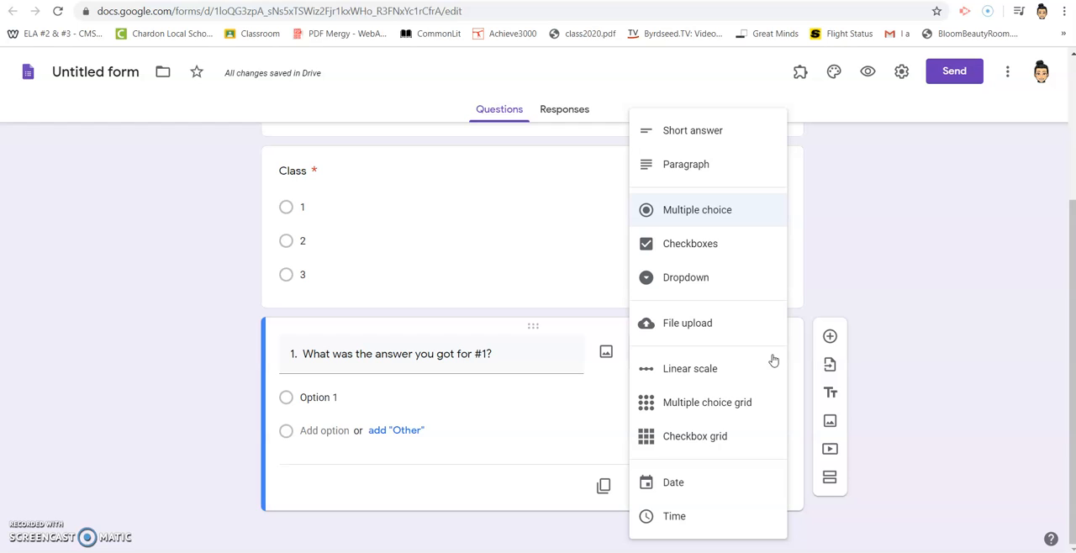
{"action": "left_click", "coordinate": [717, 133]}
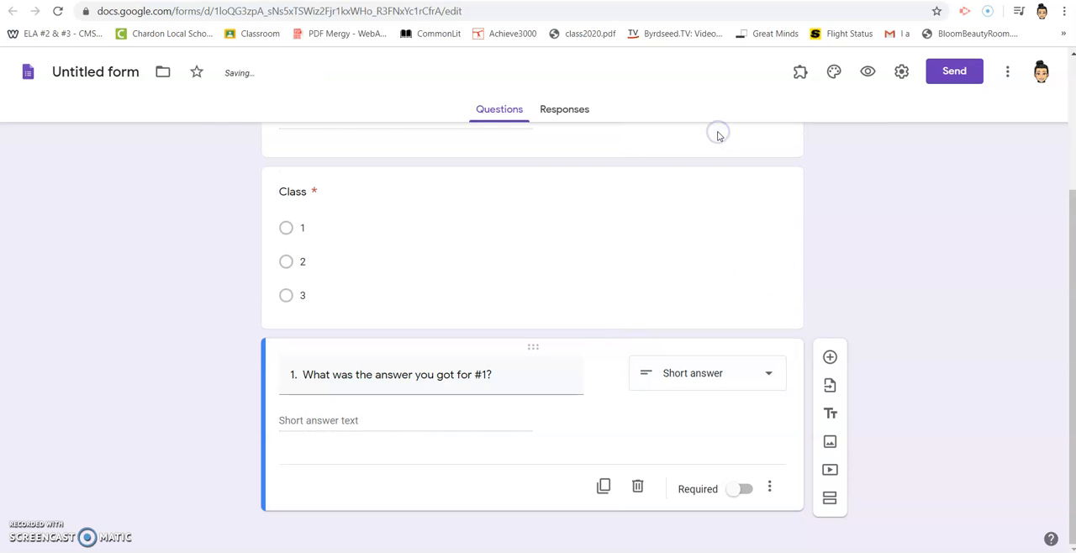
{"action": "left_click", "coordinate": [747, 490]}
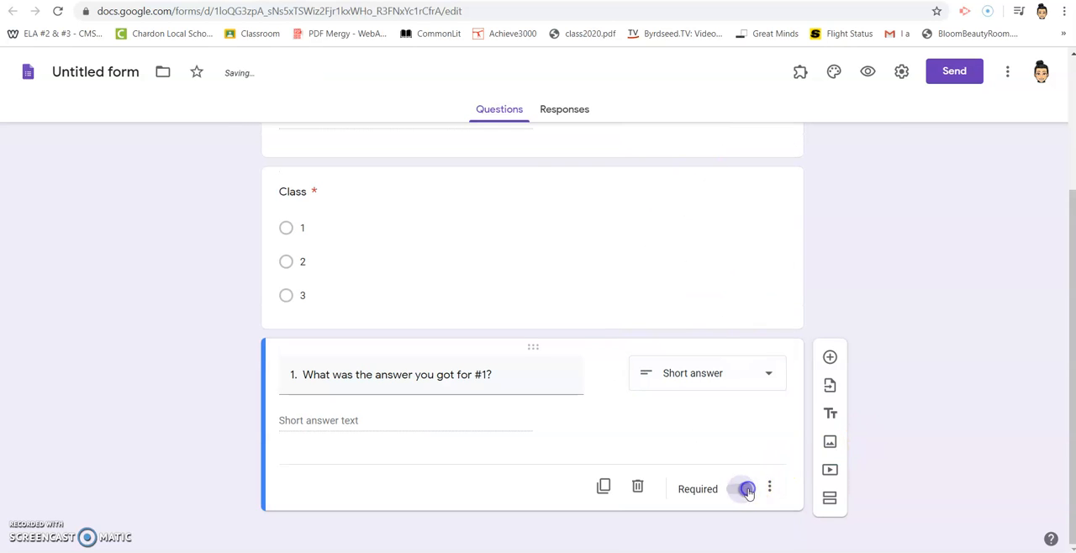
Add a Multiple choice question below question 1 reading "2A. What is the formula you used in #2?".
{"action": "left_click", "coordinate": [828, 357]}
{"action": "left_click", "coordinate": [380, 480]}
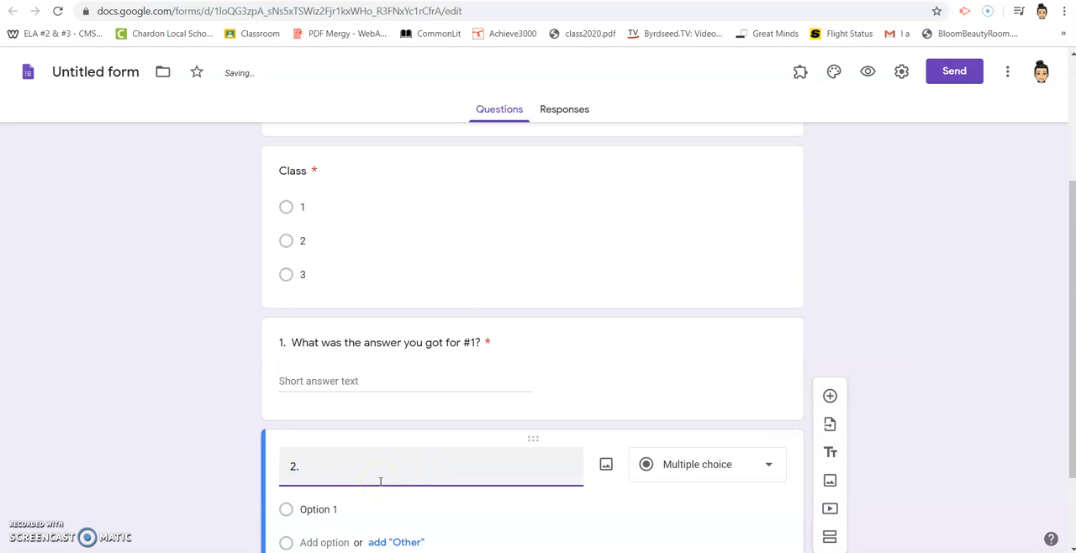
{"action": "type", "text": "A"}
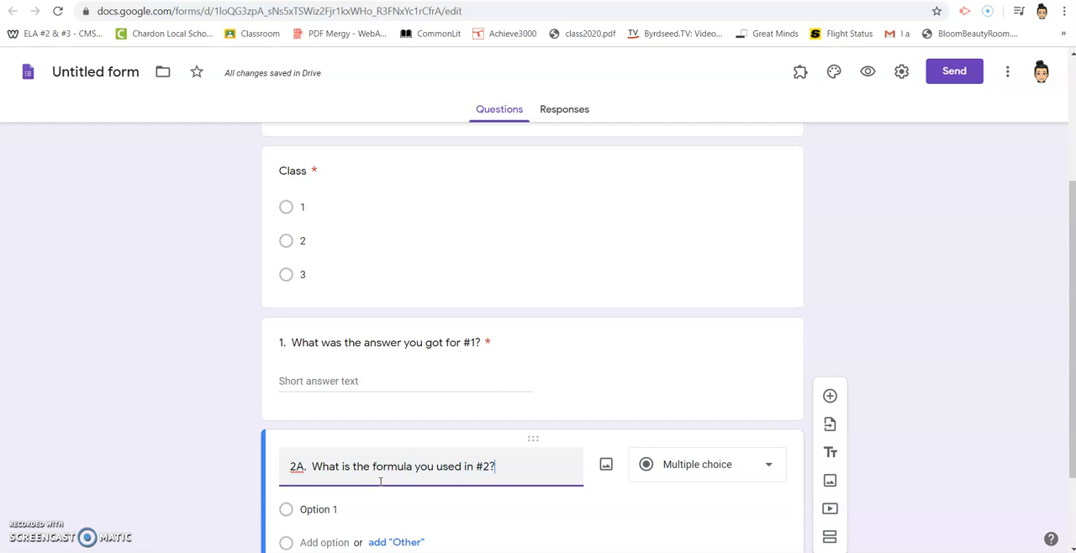
{"action": "left_click", "coordinate": [767, 464]}
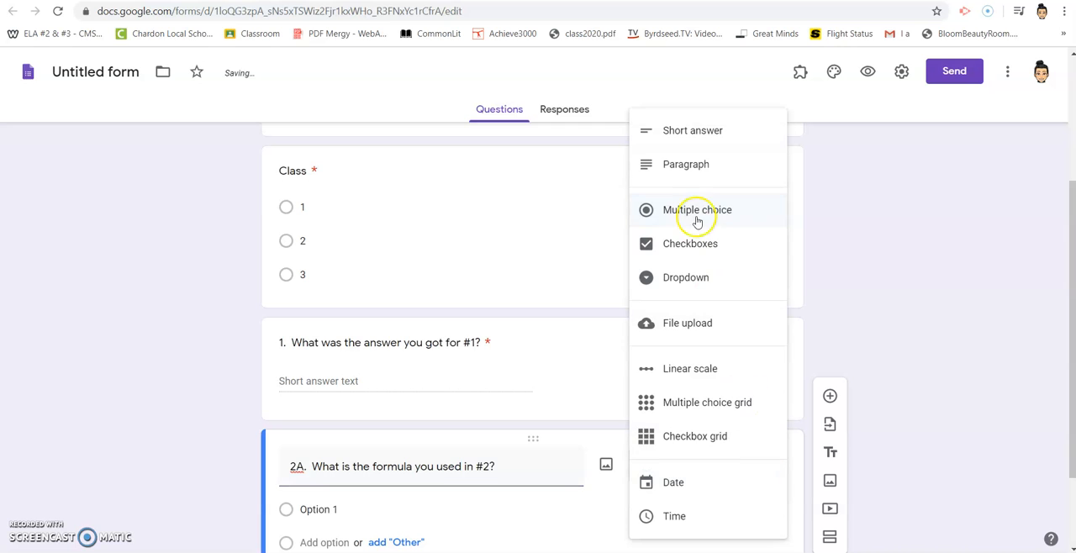
{"action": "left_click", "coordinate": [684, 143]}
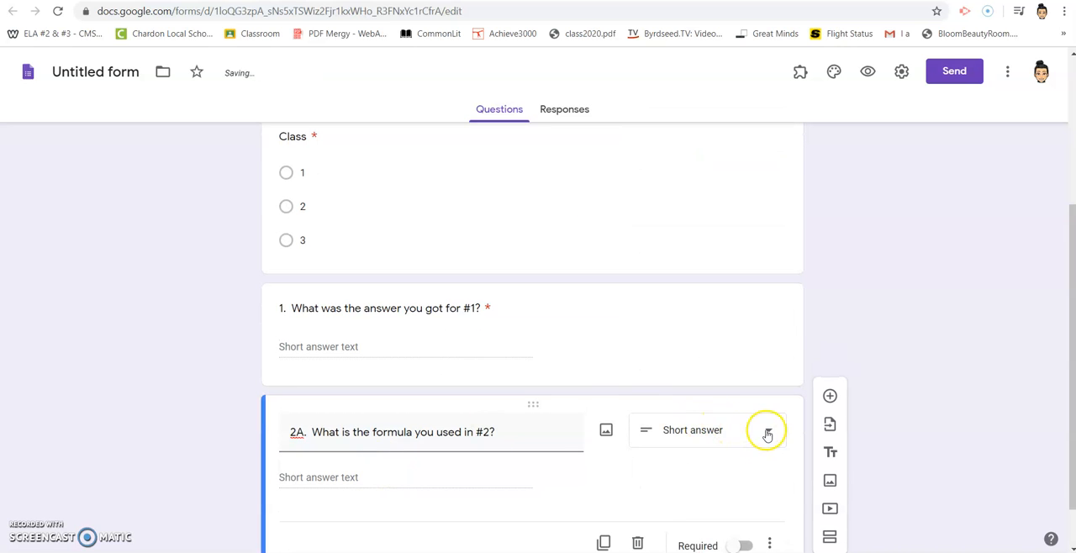
{"action": "left_click", "coordinate": [766, 435]}
{"action": "left_click", "coordinate": [708, 223]}
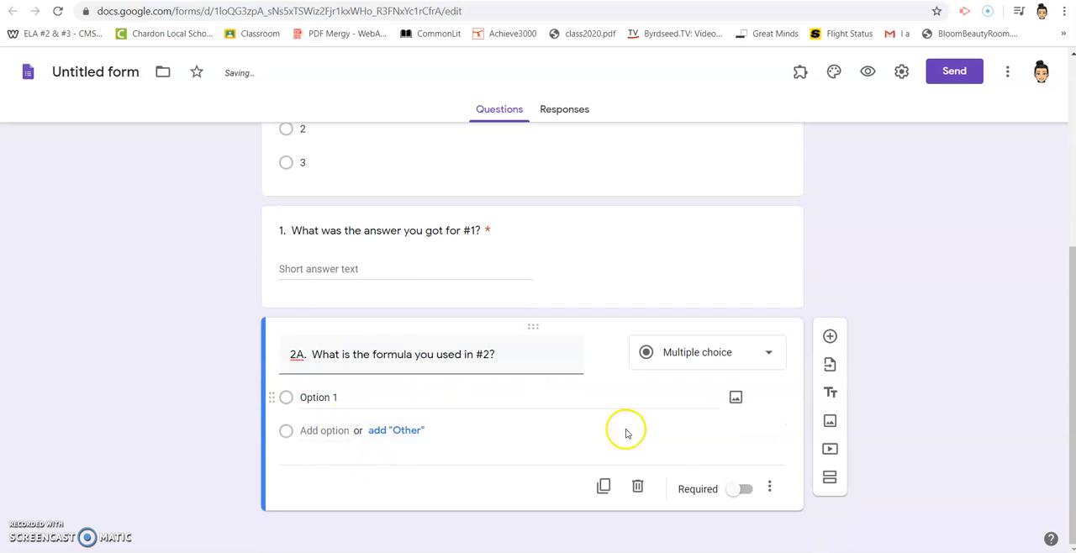
Set the first option of question 2A to "A = lxw" and make the question required.
{"action": "left_click", "coordinate": [444, 397]}
{"action": "type", "text": "A"}
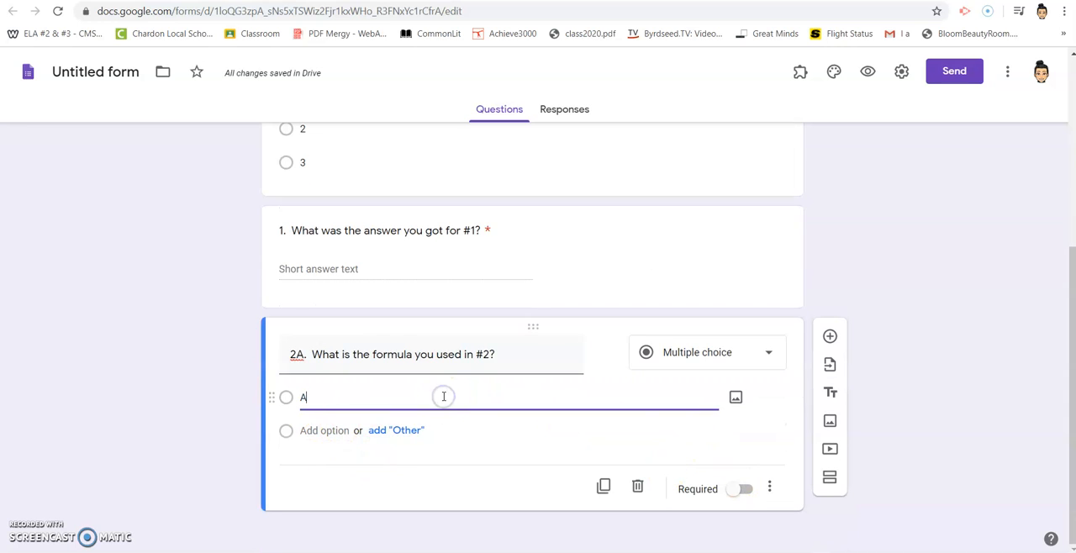
{"action": "type", "text": " ="}
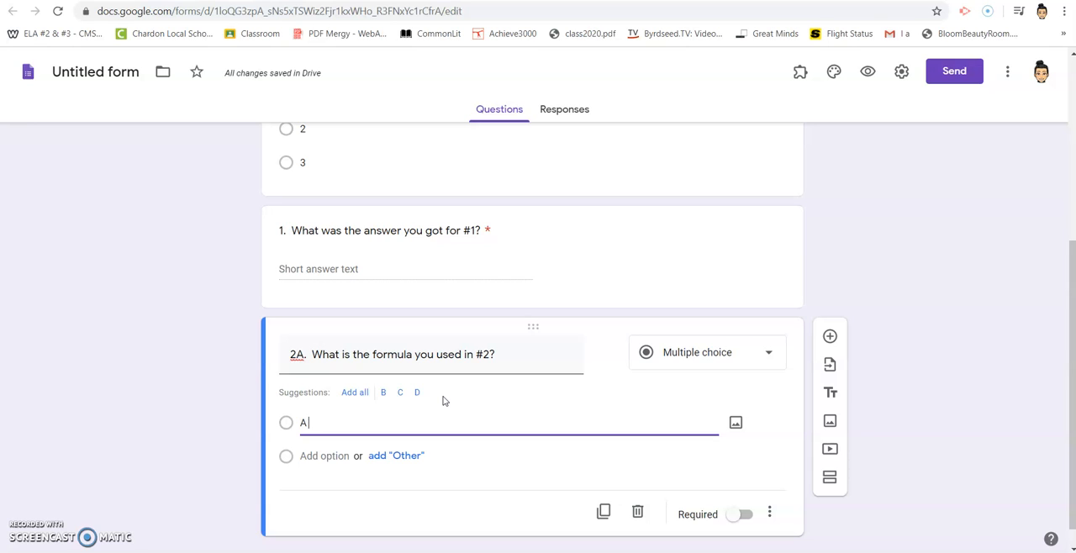
{"action": "type", "text": "lxw"}
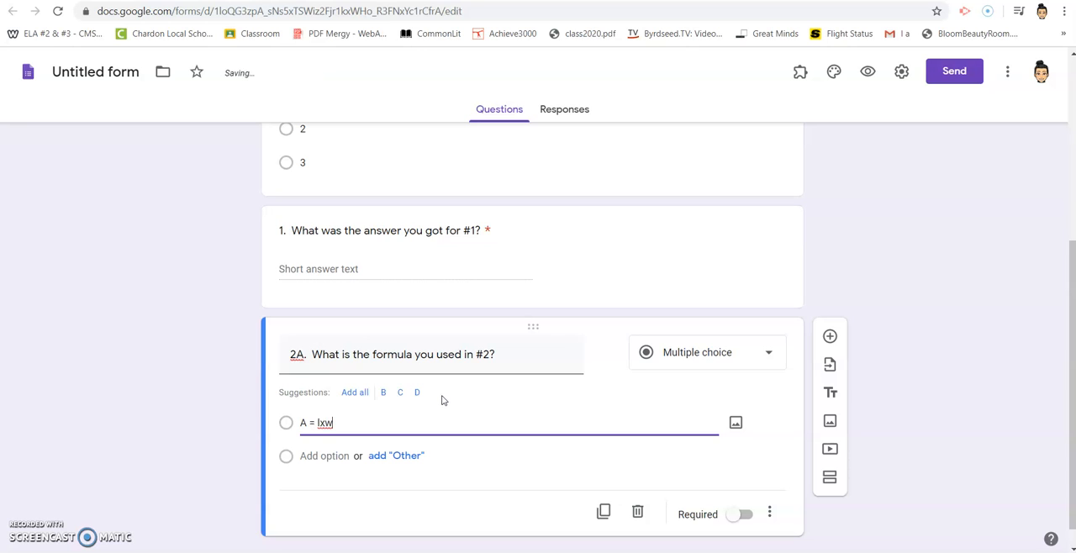
{"action": "left_click", "coordinate": [738, 521]}
{"action": "left_click", "coordinate": [740, 517]}
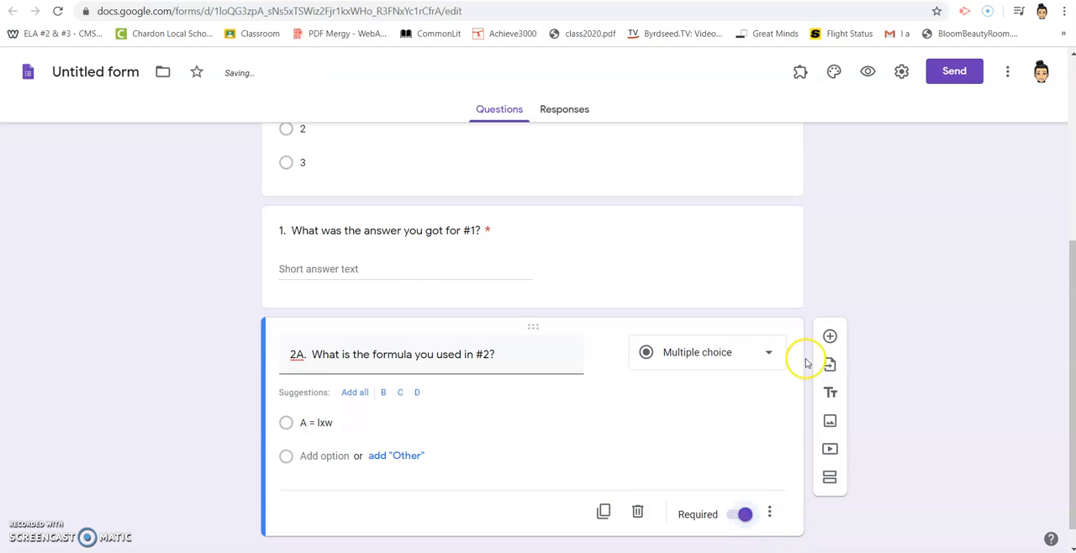
Add a required question reading "2B. After substituting into the formula, what was your answer in square centimeters?".
{"action": "left_click", "coordinate": [830, 337]}
{"action": "left_click", "coordinate": [305, 481]}
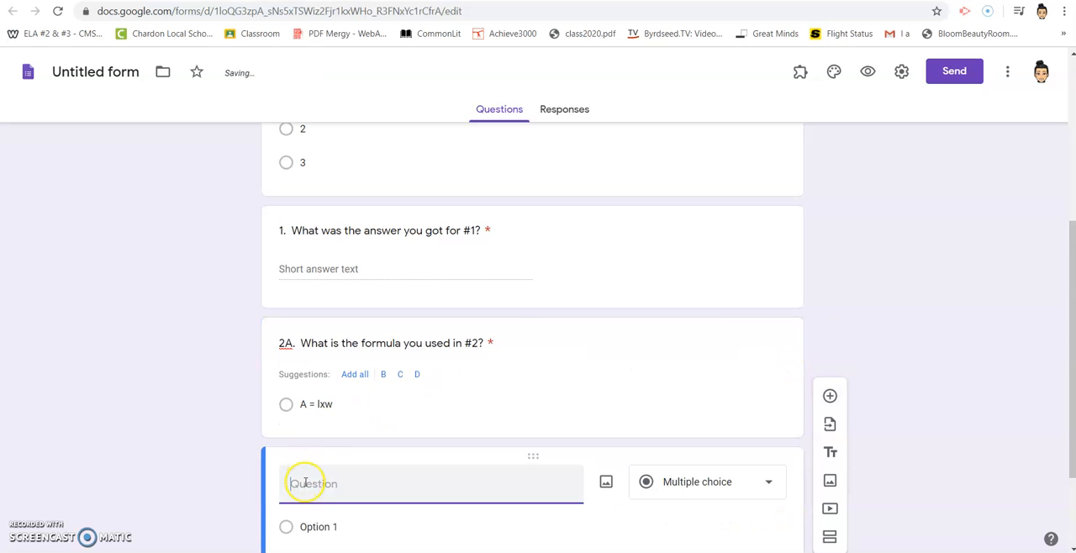
{"action": "type", "text": "2B"}
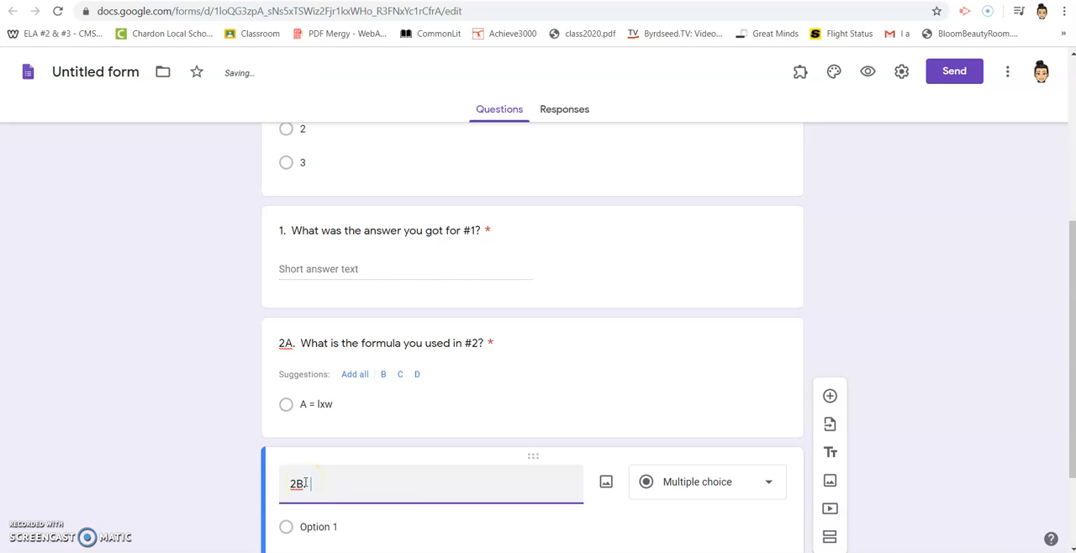
{"action": "type", "text": ". After sub"}
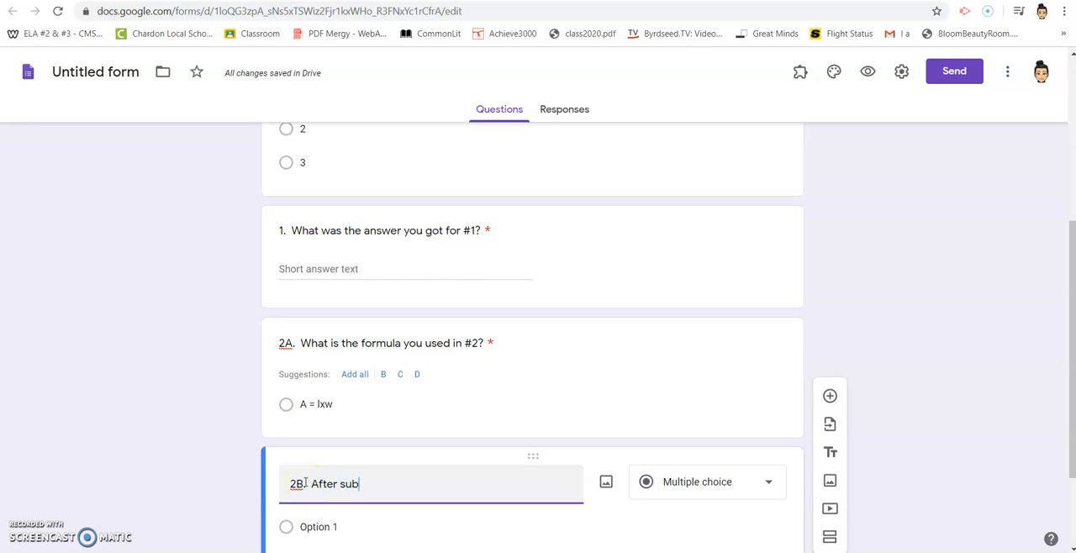
{"action": "type", "text": "stituting, w"}
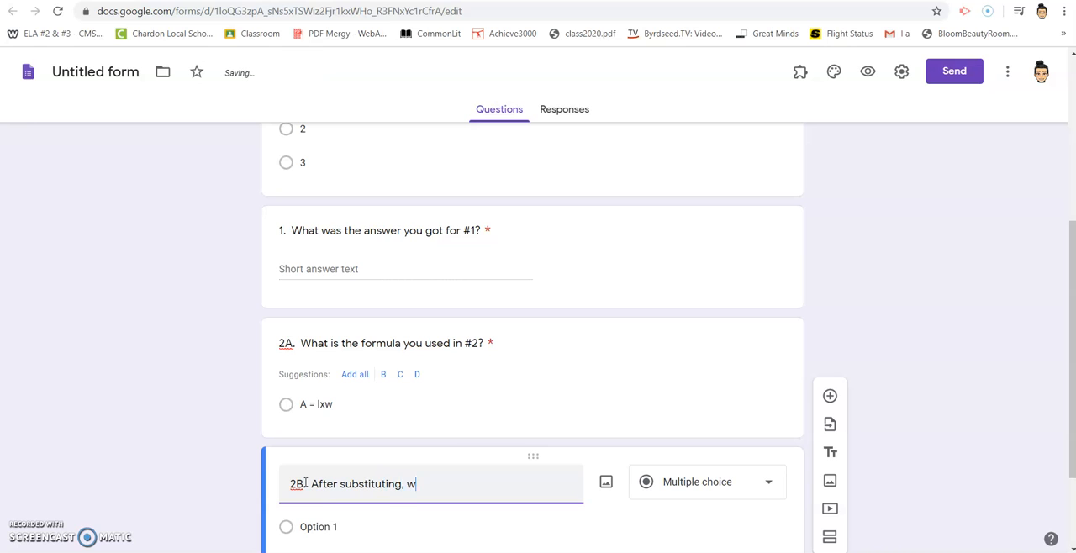
{"action": "type", "text": "o"}
{"action": "key", "text": "BackSpace"}
{"action": "key", "text": "BackSpace"}
{"action": "key", "text": "BackSpace"}
{"action": "key", "text": "BackSpace"}
{"action": "key", "text": "BackSpace"}
{"action": "key", "text": "BackSpace"}
{"action": "key", "text": "BackSpace"}
{"action": "type", "text": "e formula,"}
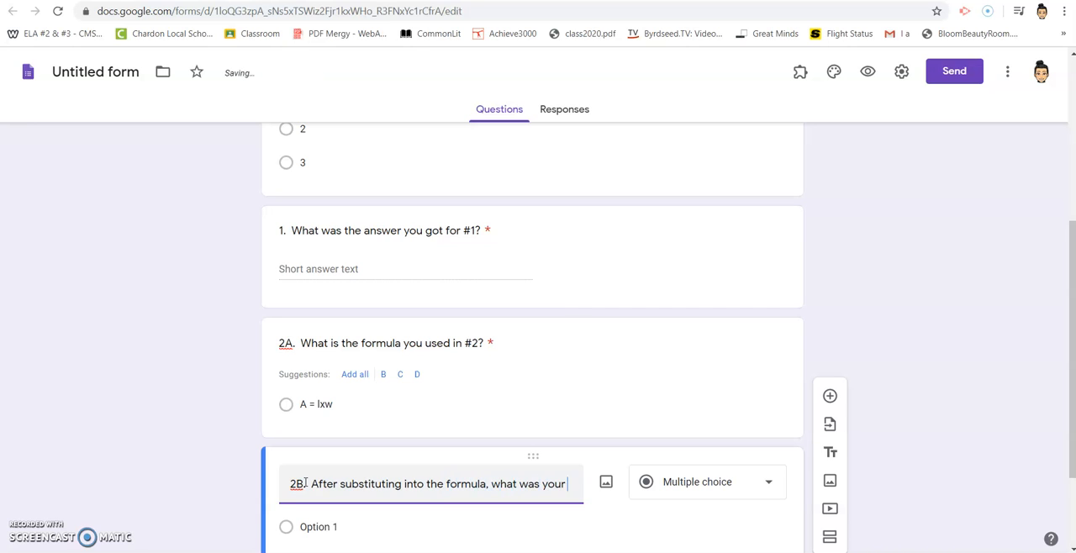
{"action": "type", "text": " what was your answer in s"}
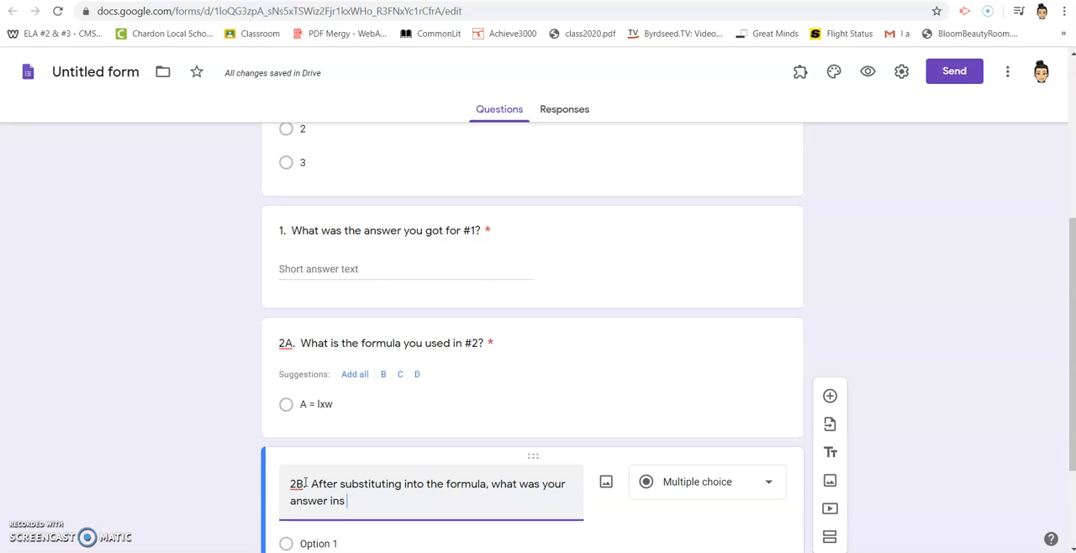
{"action": "type", "text": "quare centimeters?"}
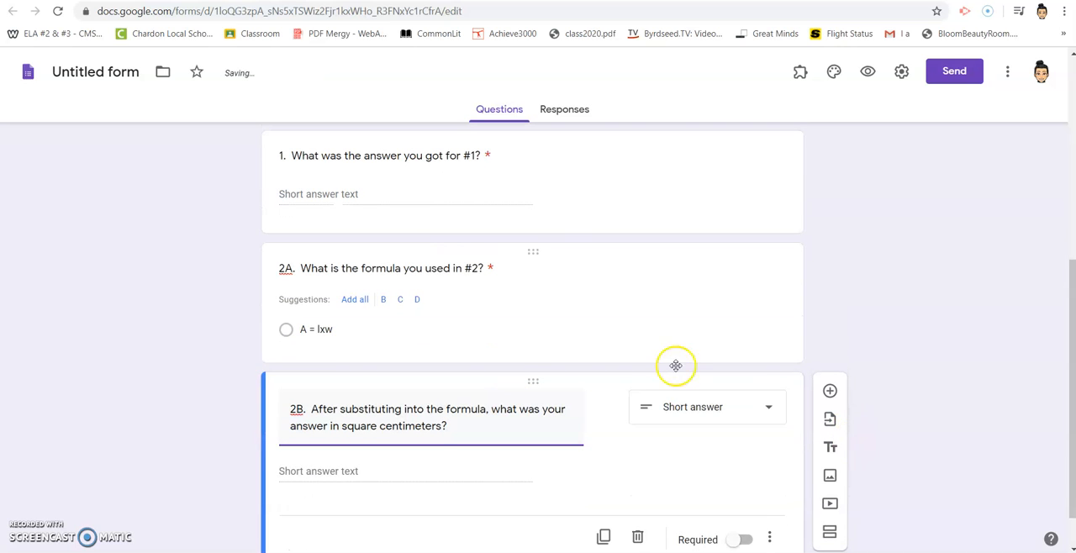
{"action": "left_click", "coordinate": [744, 488]}
Add a required Short answer question below 2B with the placeholder text "asdf".
{"action": "left_click", "coordinate": [830, 340]}
{"action": "left_click", "coordinate": [421, 486]}
{"action": "type", "text": "asdf"}
{"action": "left_click", "coordinate": [769, 482]}
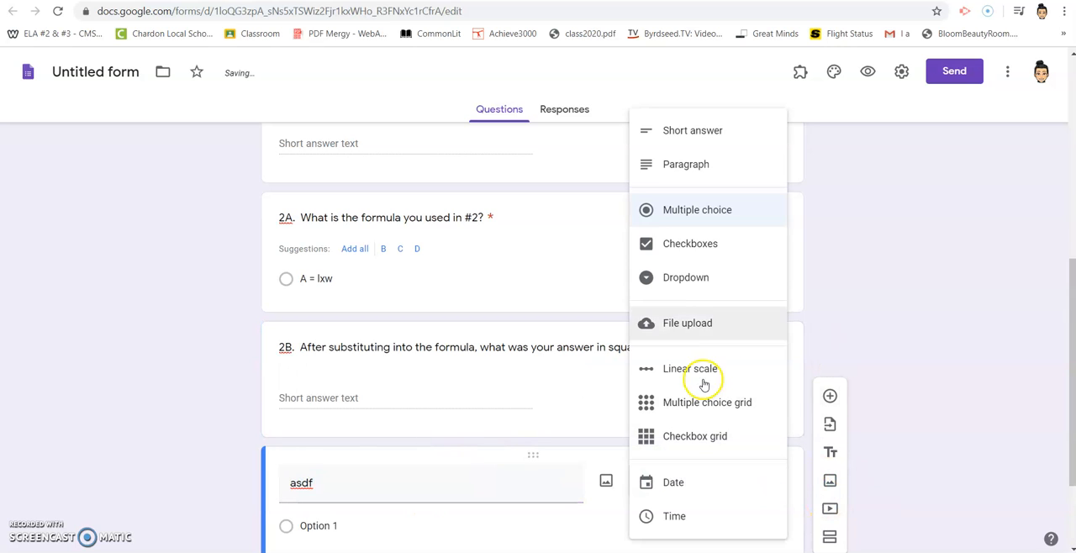
{"action": "left_click", "coordinate": [662, 137]}
{"action": "scroll", "coordinate": [852, 261], "scroll_direction": "down", "scroll_amount": 2}
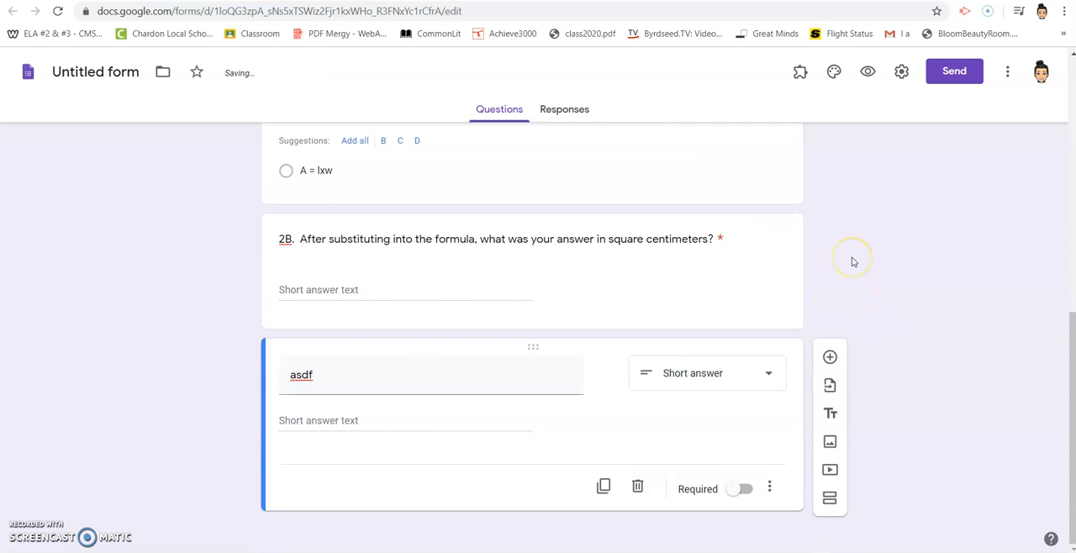
{"action": "left_click", "coordinate": [743, 489]}
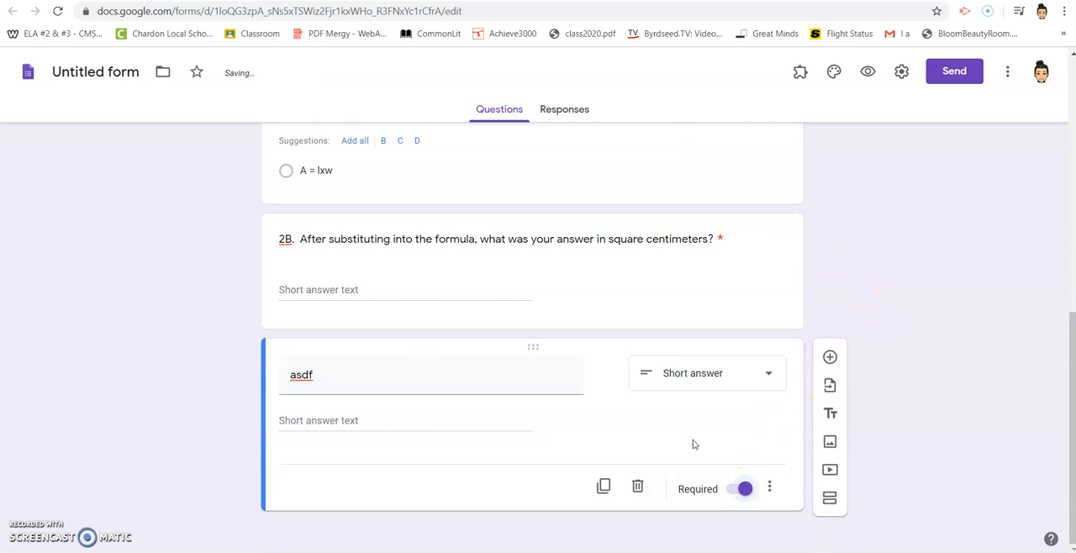
Rename the untitled form file to "March 17 Daily Review Answers", matching the form's title.
{"action": "scroll", "coordinate": [553, 337], "scroll_direction": "up", "scroll_amount": 1}
{"action": "scroll", "coordinate": [553, 337], "scroll_direction": "up", "scroll_amount": 15}
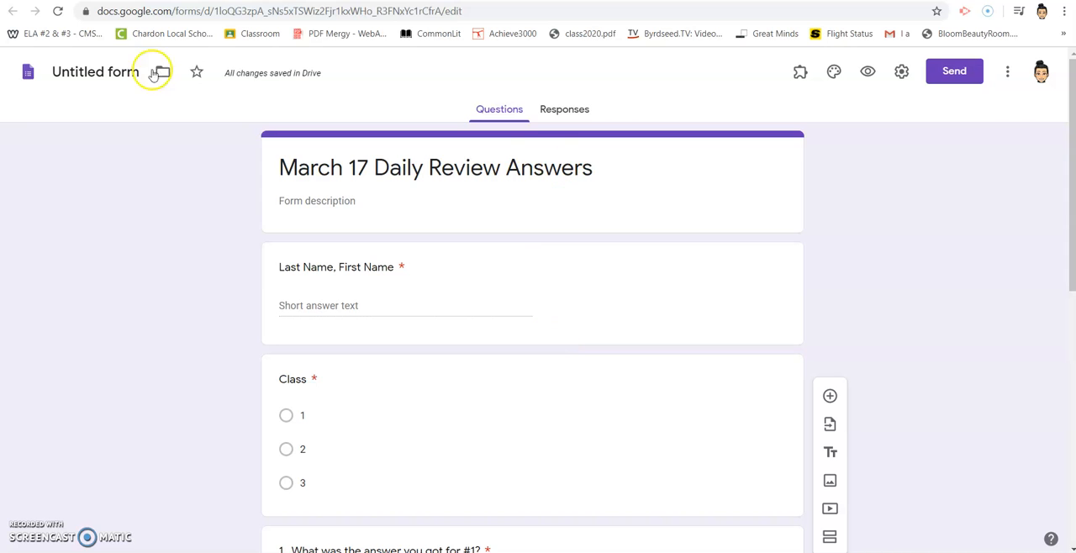
{"action": "left_click", "coordinate": [92, 74]}
{"action": "left_click", "coordinate": [87, 73]}
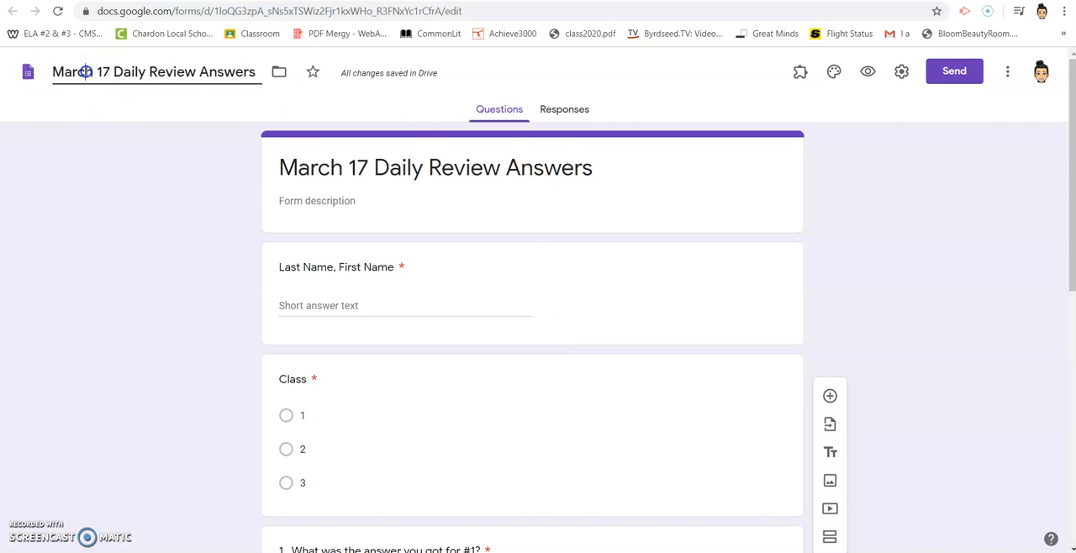
{"action": "left_click", "coordinate": [385, 170]}
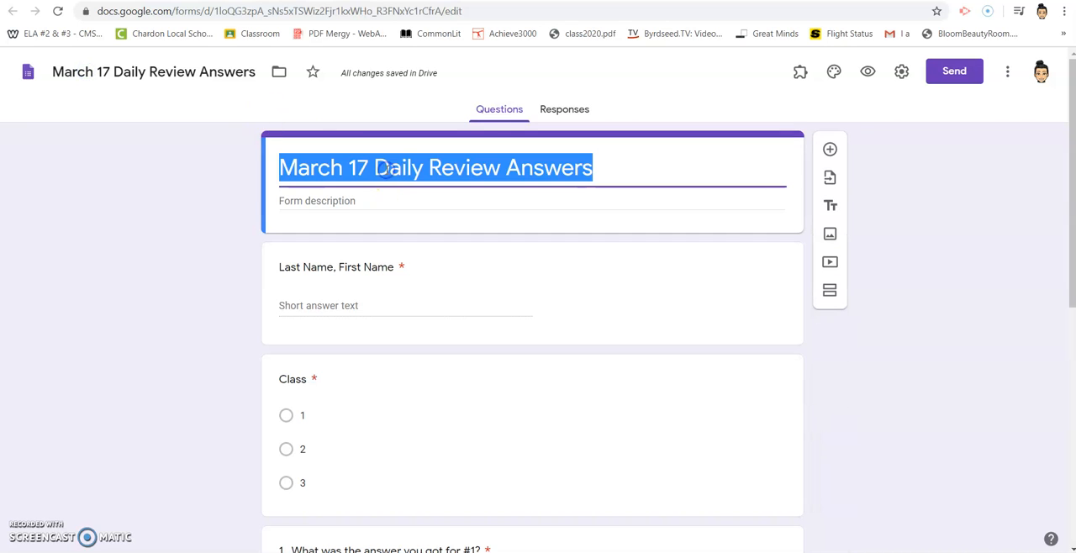
{"action": "left_click", "coordinate": [189, 74]}
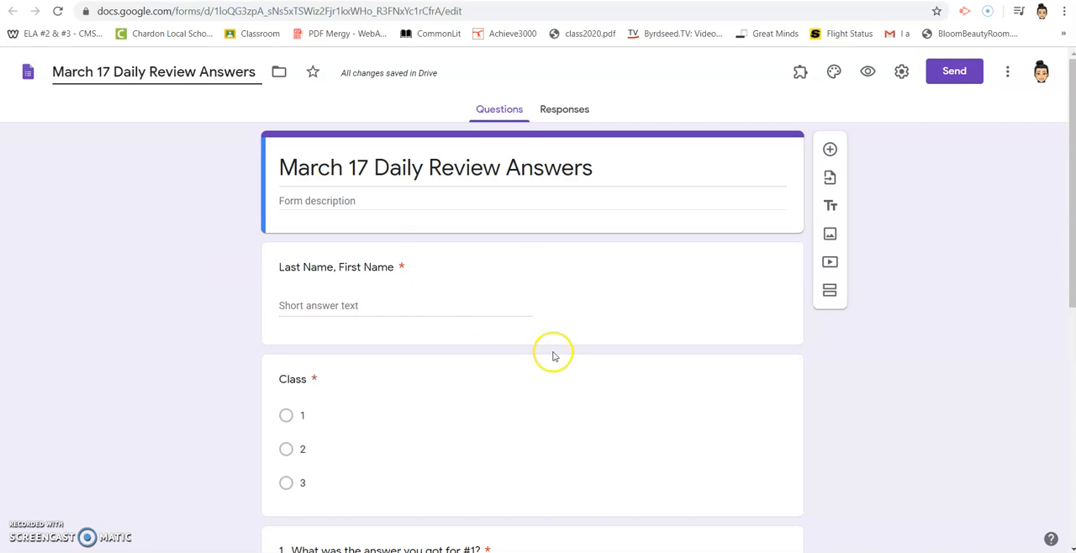
{"action": "left_click", "coordinate": [429, 294]}
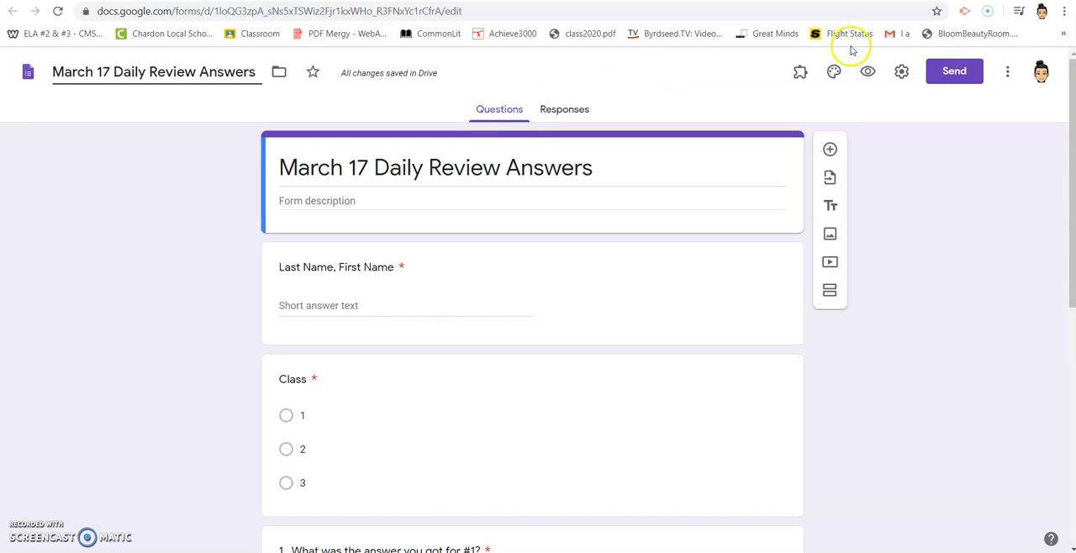
Copy the form's shareable link from the send options.
{"action": "left_click", "coordinate": [954, 72]}
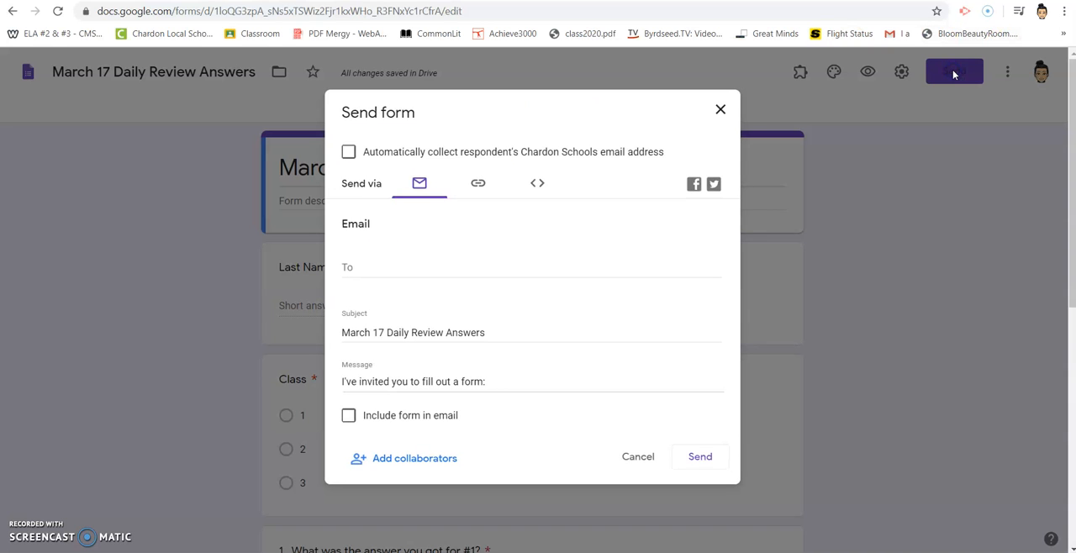
{"action": "left_click", "coordinate": [478, 185]}
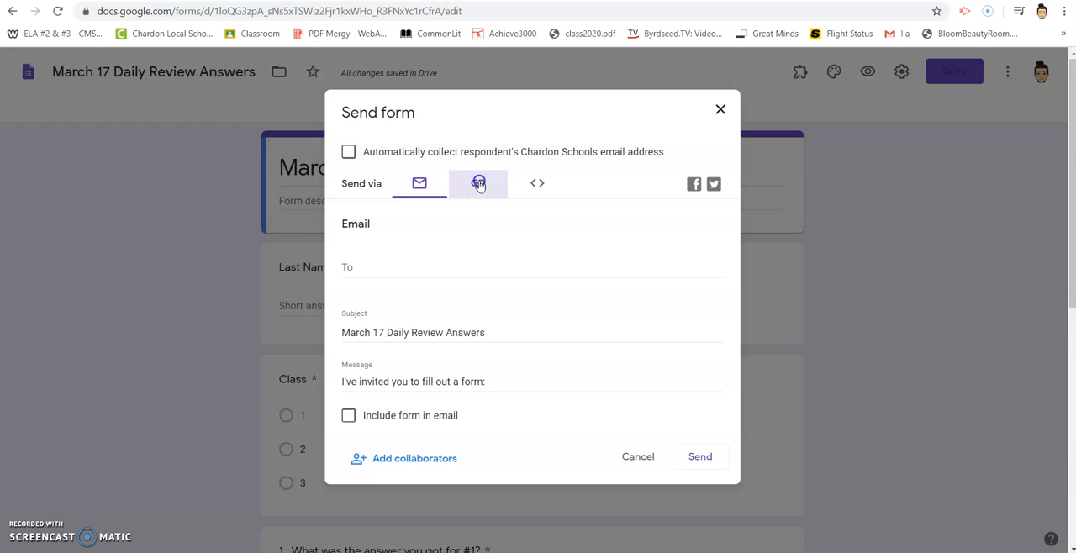
{"action": "left_click", "coordinate": [492, 251]}
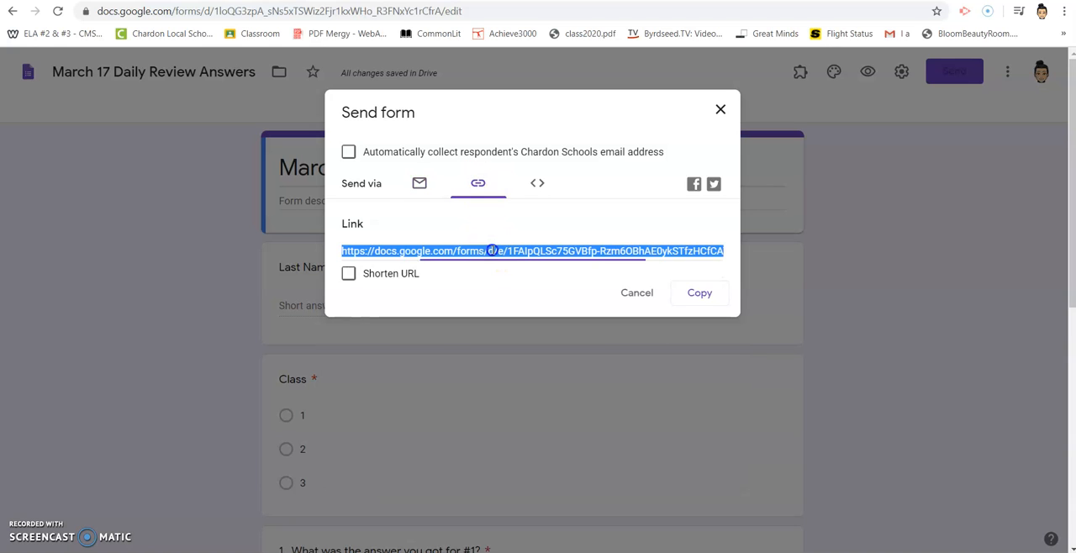
{"action": "left_click", "coordinate": [704, 294]}
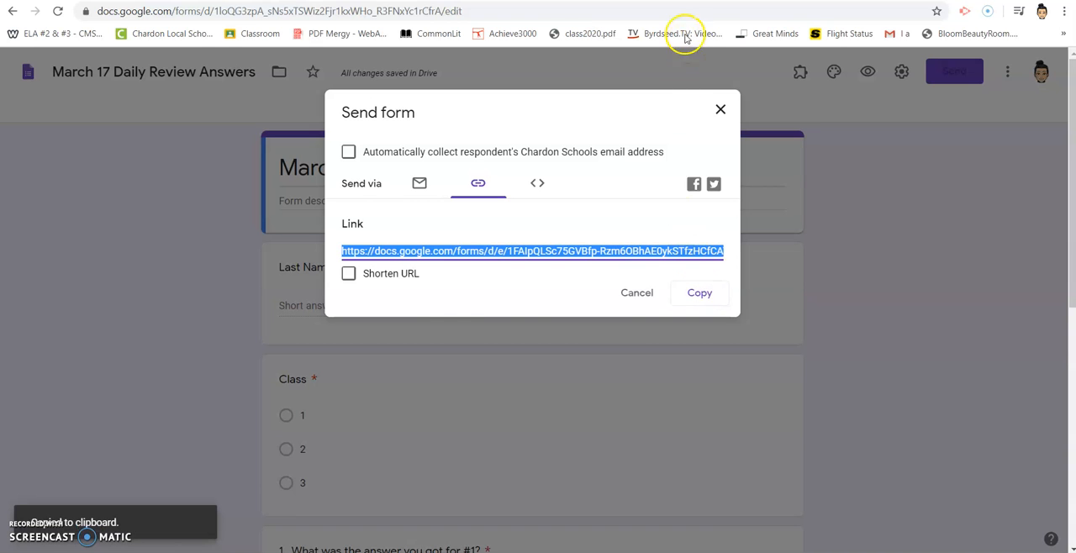
Switch to the 7th grade calendar slides and write "Submit your answers to the daily review HERE" in the Wednesday 3/18 cell.
{"action": "left_click", "coordinate": [691, 0]}
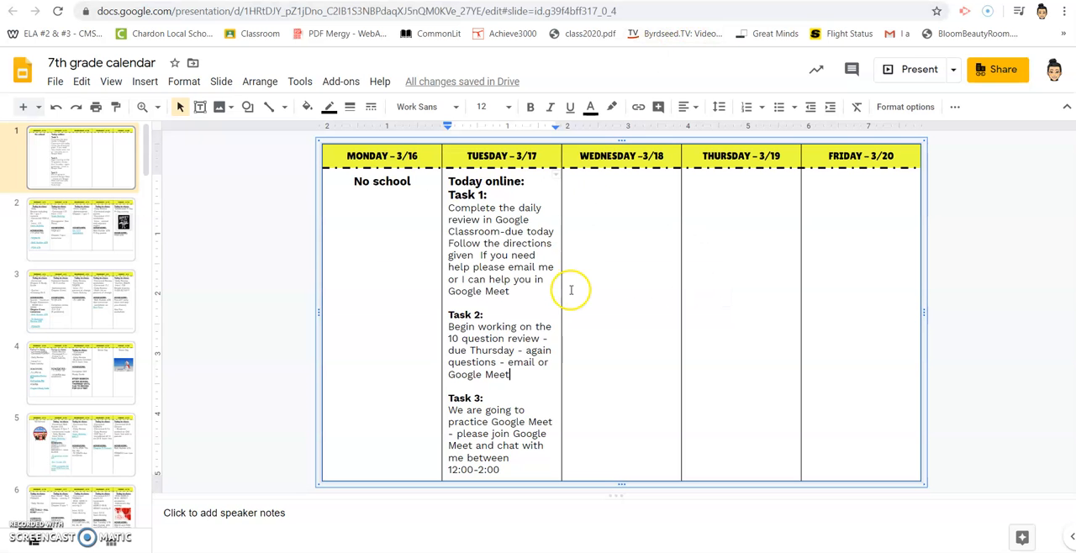
{"action": "left_click", "coordinate": [575, 193]}
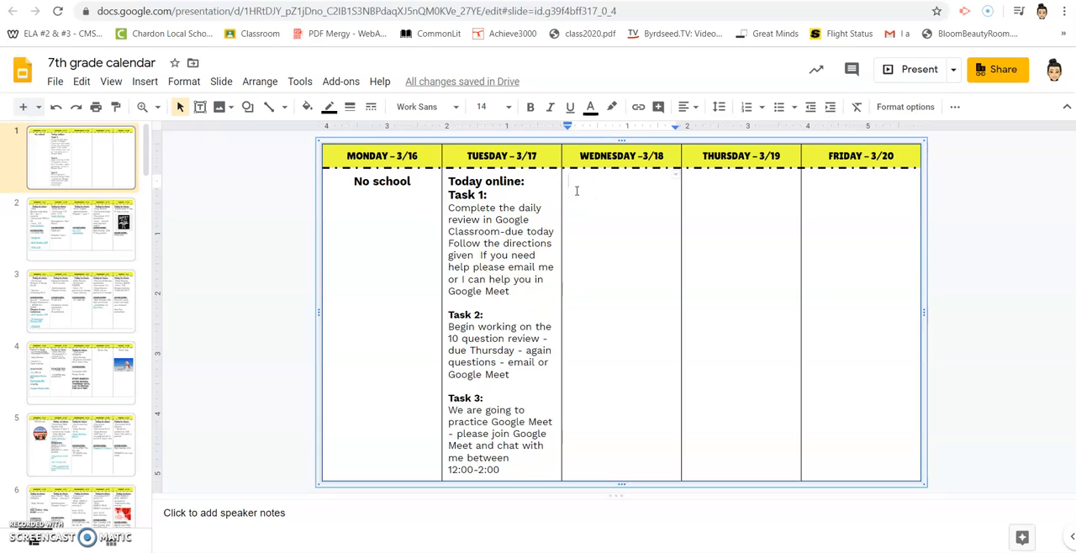
{"action": "type", "text": "Submit your asnwe"}
{"action": "key", "text": "BackSpace"}
{"action": "key", "text": "BackSpace"}
{"action": "key", "text": "BackSpace"}
{"action": "type", "text": "nswers to the daily review HERE"}
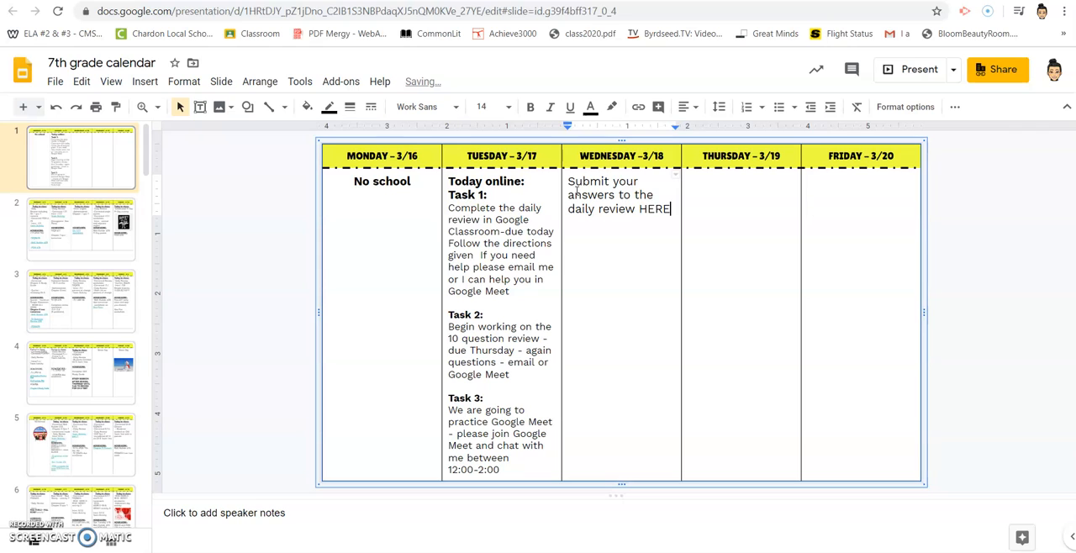
Link the word HERE in the Wednesday 3/18 cell to the copied form URL.
{"action": "left_click", "coordinate": [670, 212]}
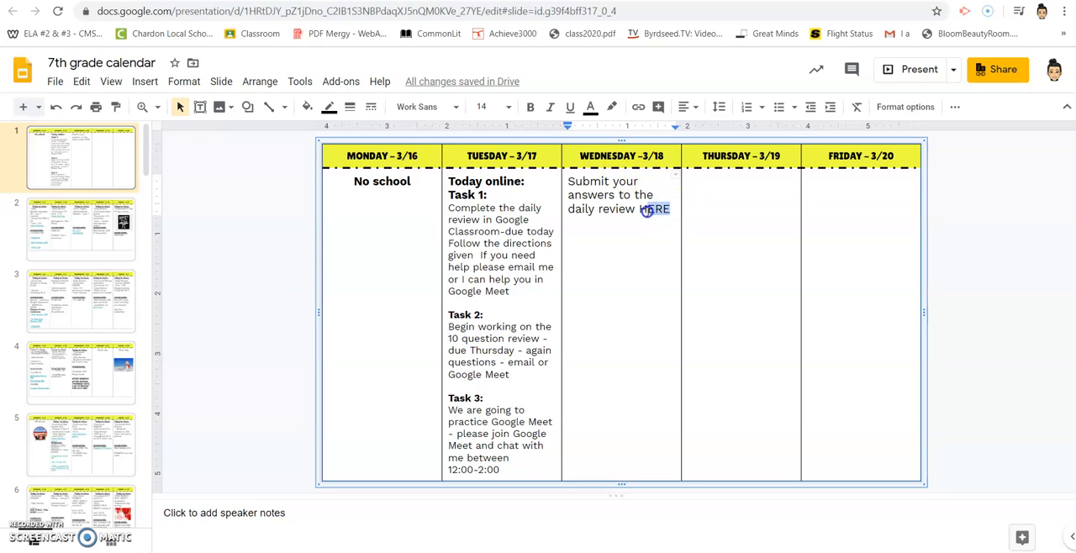
{"action": "left_click", "coordinate": [637, 107]}
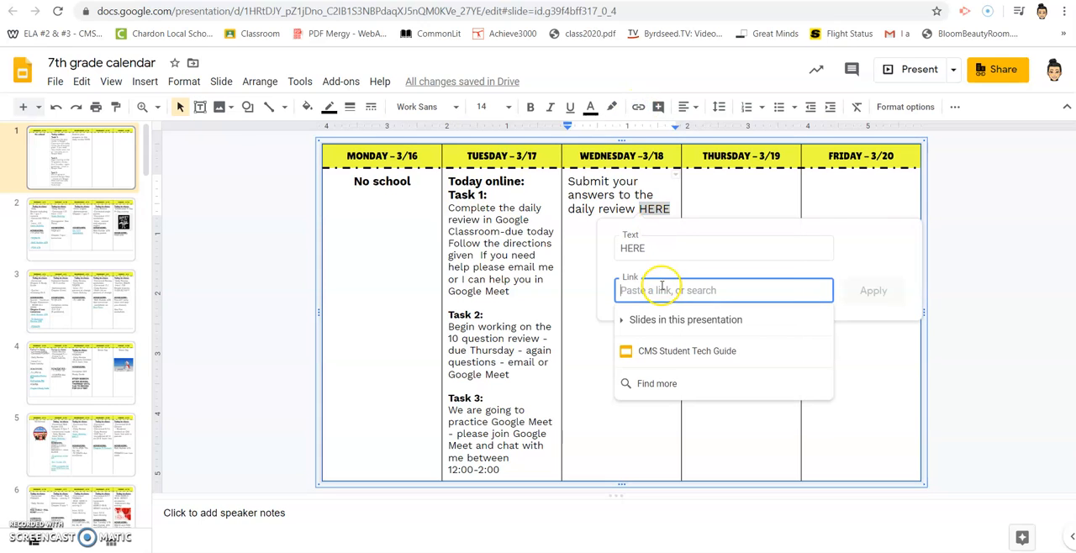
{"action": "key", "text": "ctrl+v"}
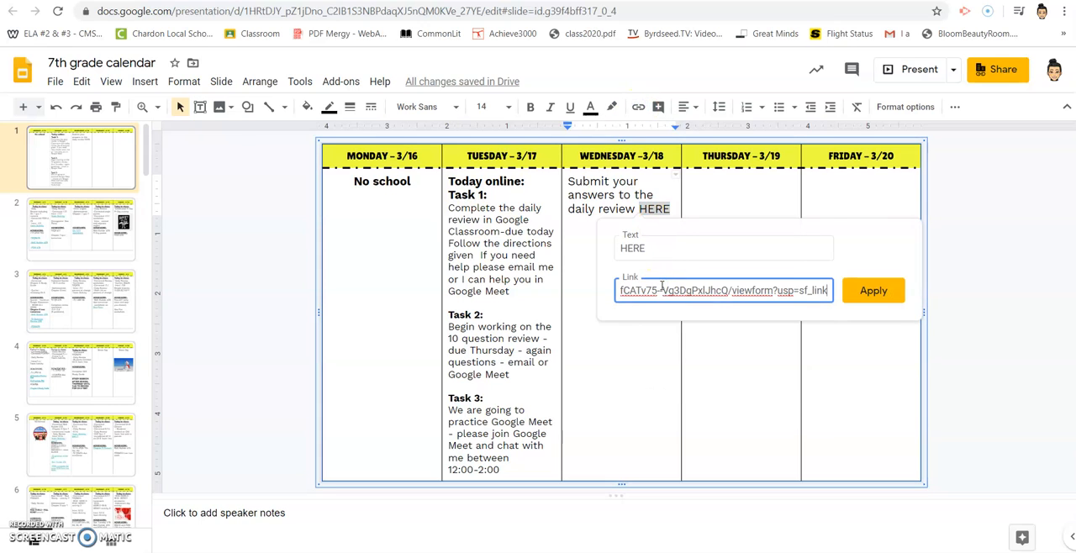
{"action": "left_click", "coordinate": [873, 291]}
{"action": "left_click", "coordinate": [751, 277]}
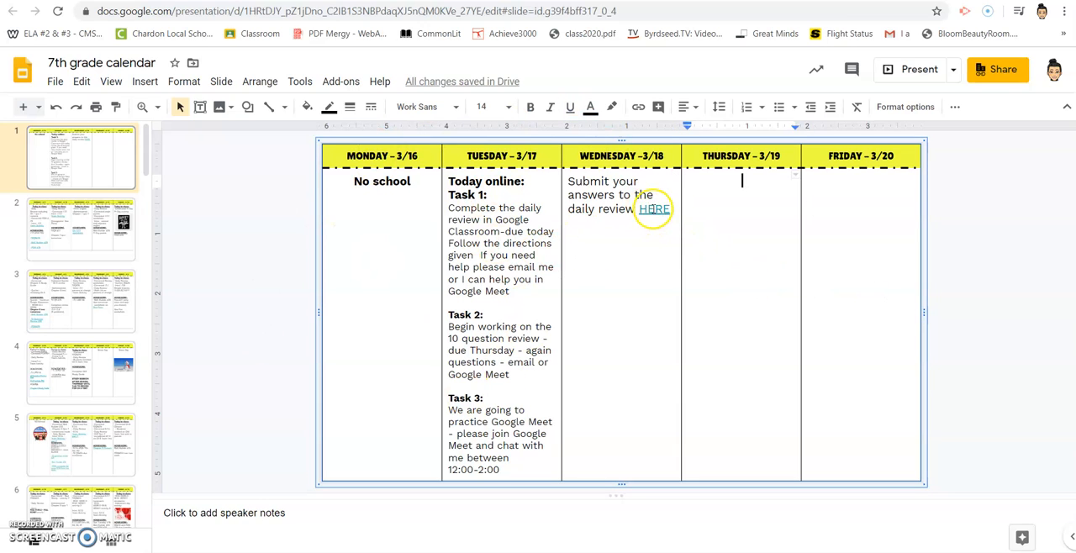
Test the HERE link in the Wednesday 3/18 cell by opening the form, looking through its questions and returning to the slides.
{"action": "left_click", "coordinate": [652, 209]}
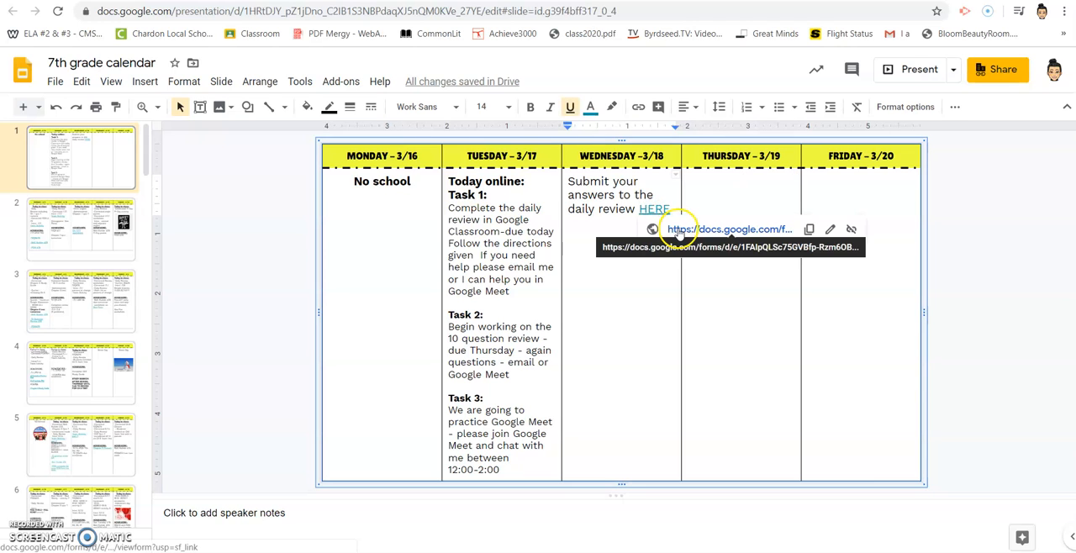
{"action": "left_click", "coordinate": [677, 231]}
{"action": "left_click", "coordinate": [511, 137]}
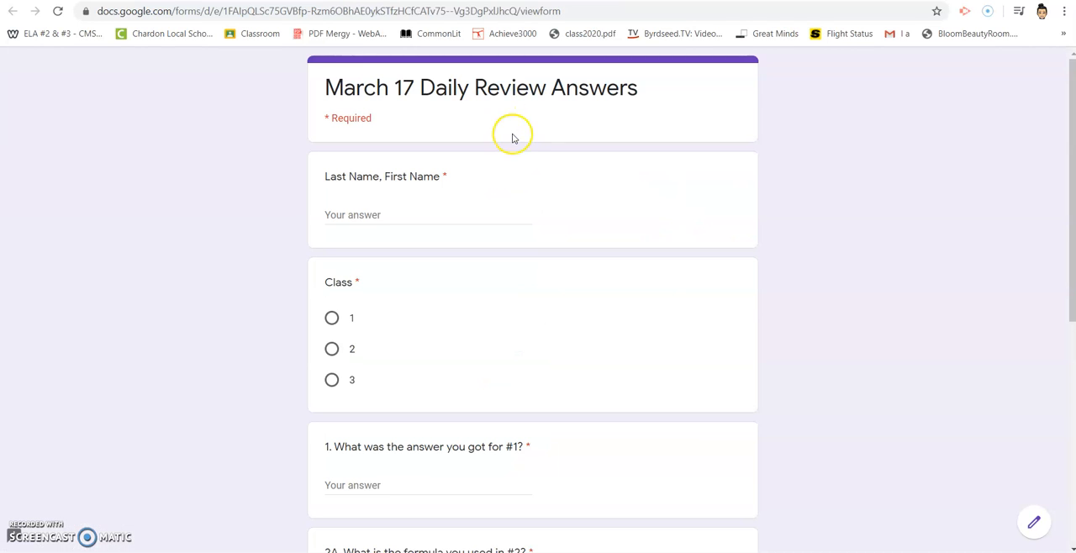
{"action": "scroll", "coordinate": [511, 137], "scroll_direction": "down", "scroll_amount": 5}
{"action": "scroll", "coordinate": [511, 137], "scroll_direction": "up", "scroll_amount": 5}
{"action": "key", "text": "ctrl+w"}
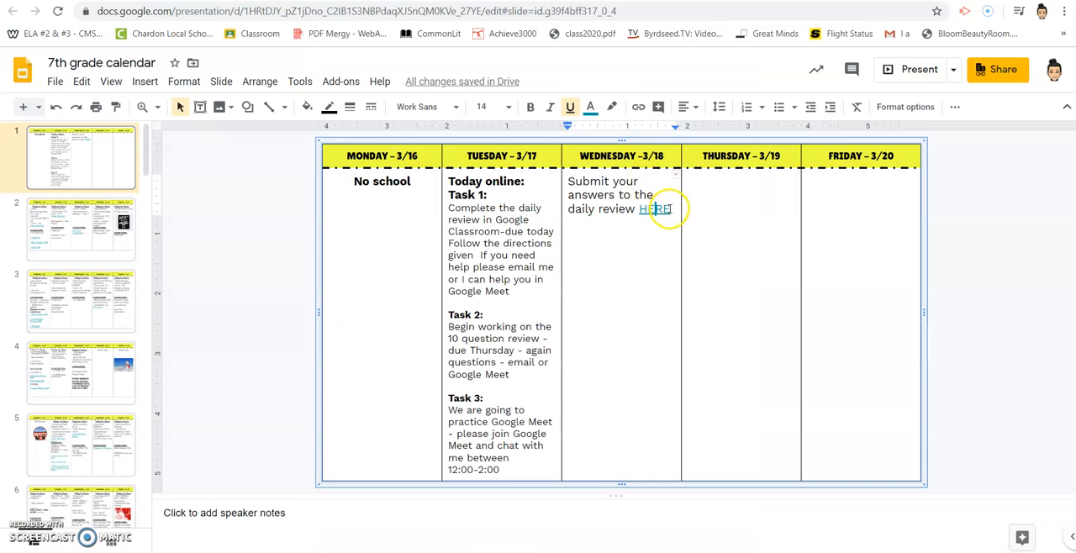
Delete the linked "Submit your answers to the daily review HERE" sentence from the Wednesday 3/18 cell.
{"action": "left_click_drag", "start_coordinate": [669, 209], "coordinate": [568, 180]}
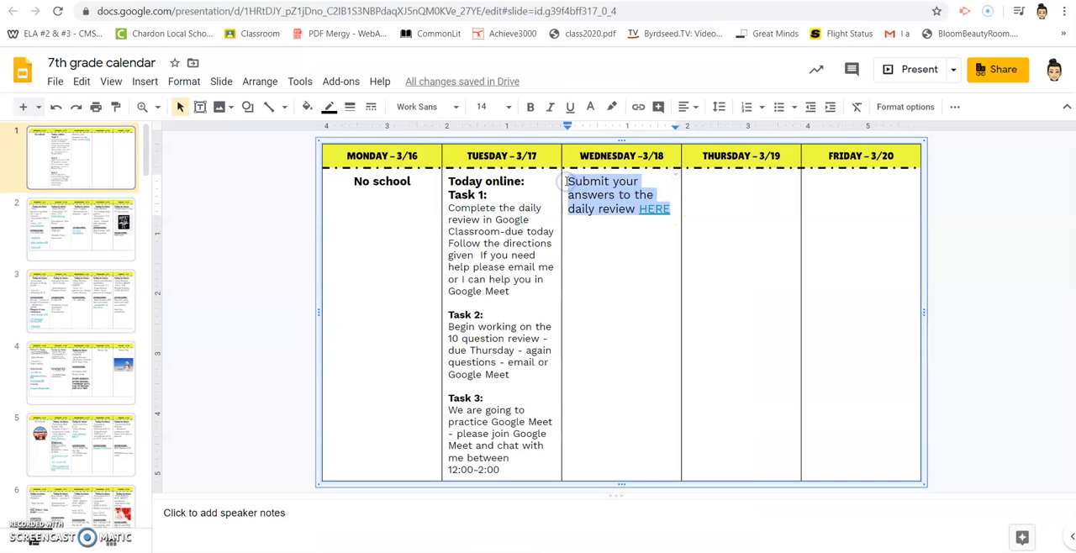
{"action": "key", "text": "BackSpace"}
Return to the form editor, dismiss the send options and open a preview of the form.
{"action": "left_click", "coordinate": [522, 0]}
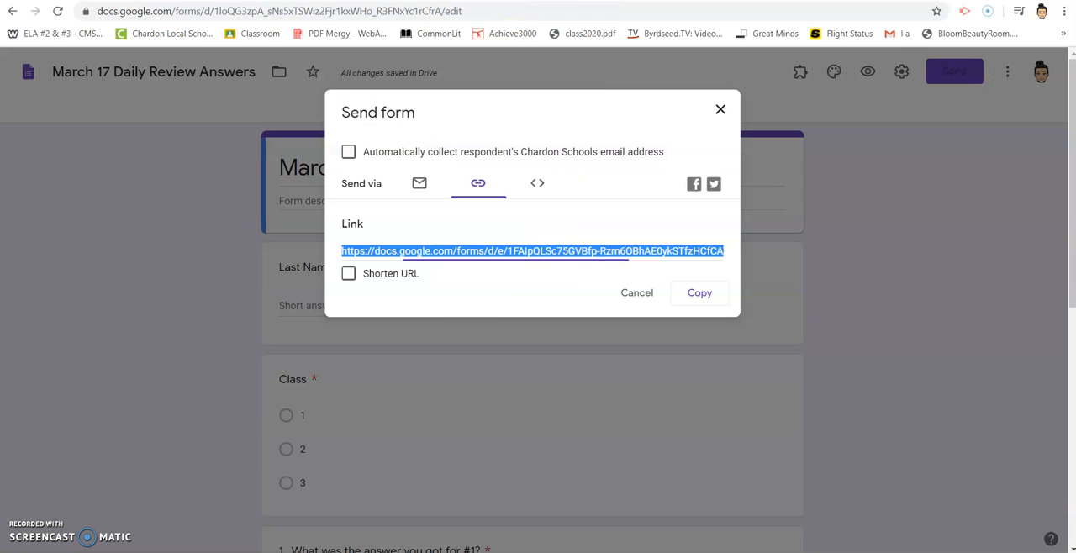
{"action": "left_click", "coordinate": [718, 111]}
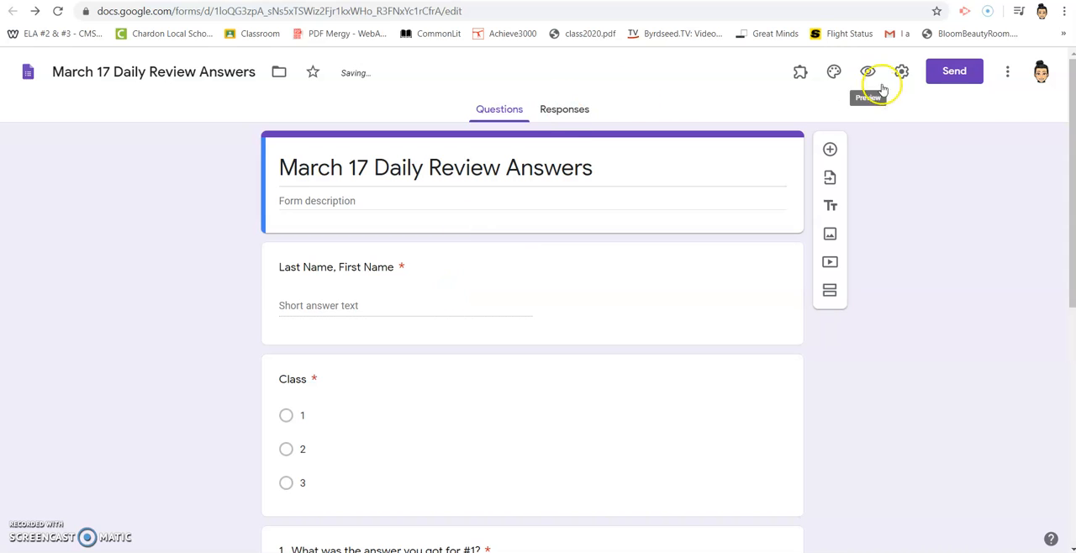
{"action": "left_click", "coordinate": [869, 69]}
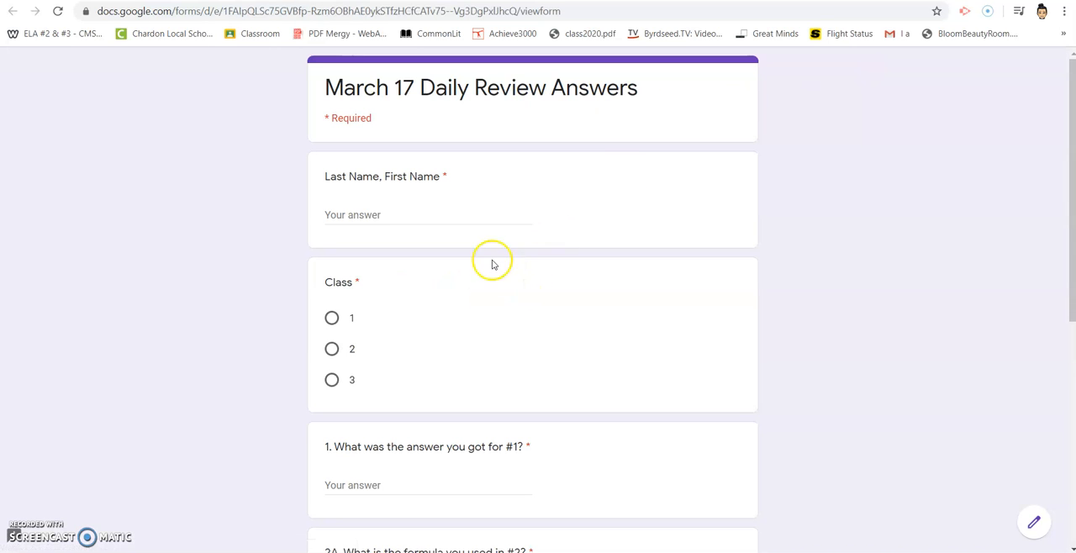
Fill in the student name, choose class 1 and answer question 1 with "sdf" as a test response.
{"action": "left_click", "coordinate": [445, 213]}
{"action": "type", "text": "Cher"}
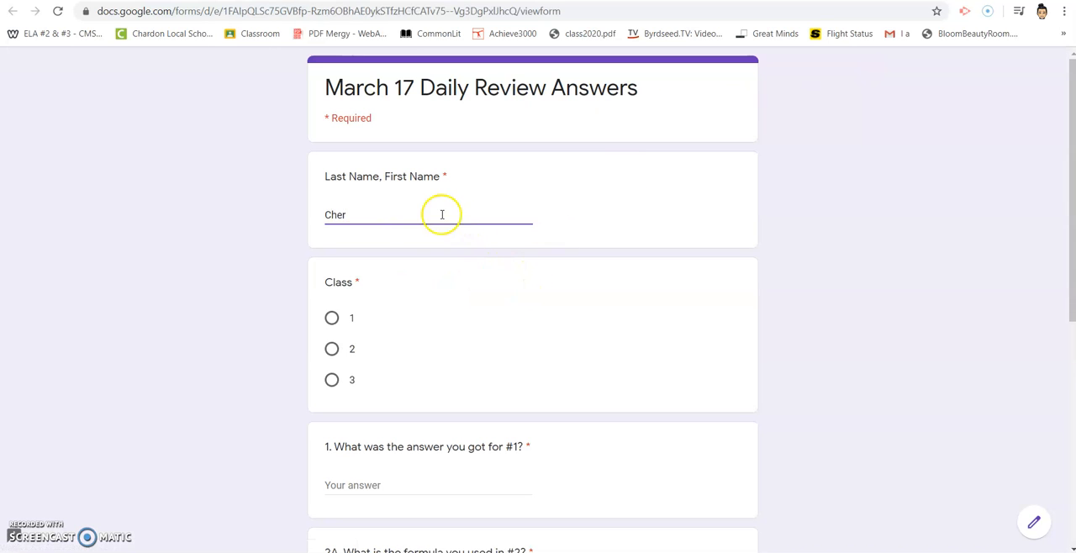
{"action": "left_click", "coordinate": [331, 318]}
{"action": "left_click", "coordinate": [378, 482]}
{"action": "type", "text": "sdf"}
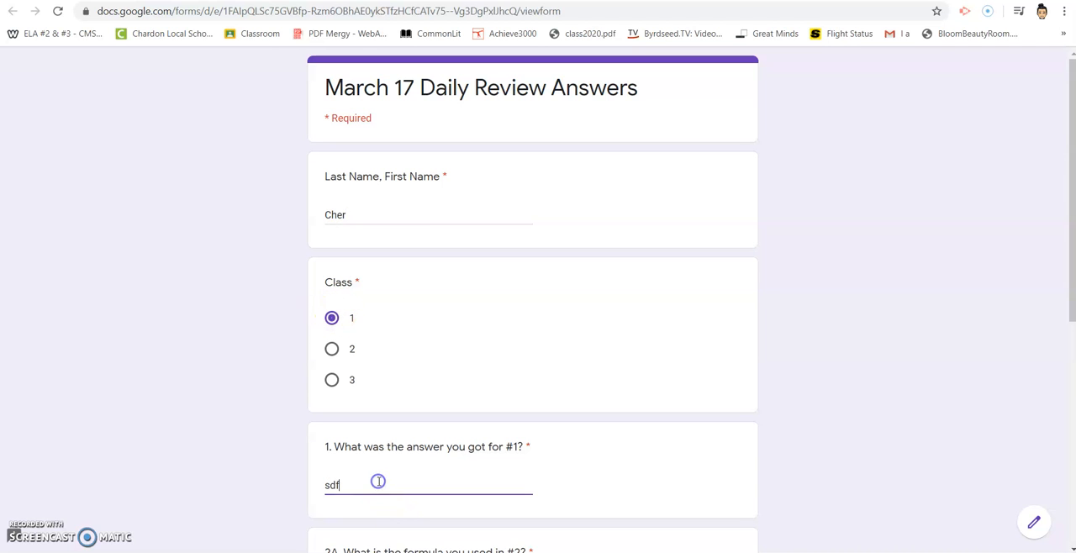
Choose A = lxw for question 2A, answer question 2B and the asdf question with "sdf", and submit the test response.
{"action": "scroll", "coordinate": [384, 456], "scroll_direction": "down", "scroll_amount": 2}
{"action": "left_click", "coordinate": [332, 416]}
{"action": "scroll", "coordinate": [403, 398], "scroll_direction": "down", "scroll_amount": 3}
{"action": "left_click", "coordinate": [377, 332]}
{"action": "type", "text": "sdf"}
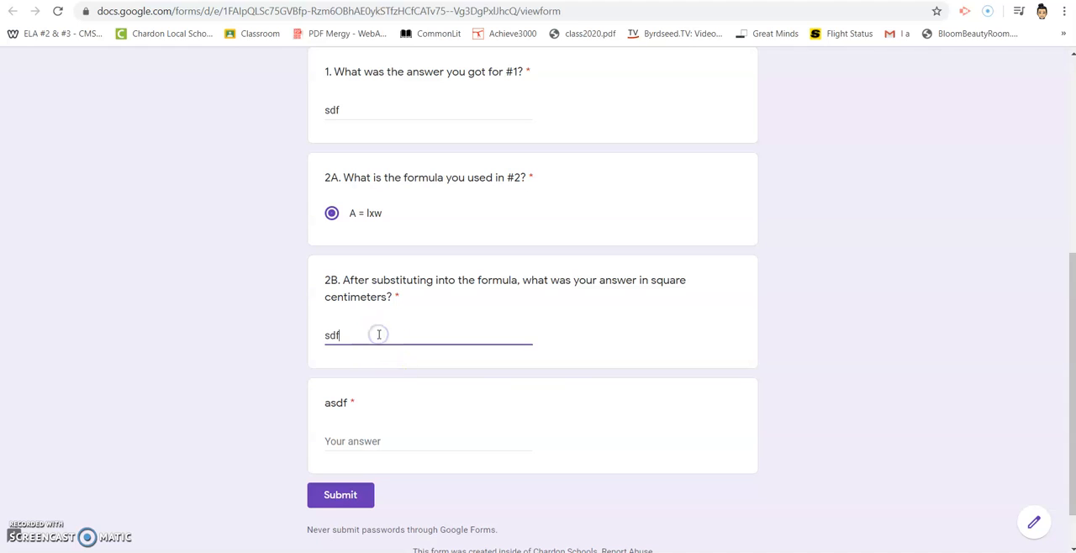
{"action": "left_click", "coordinate": [358, 447]}
{"action": "type", "text": "sdf"}
{"action": "left_click", "coordinate": [340, 498]}
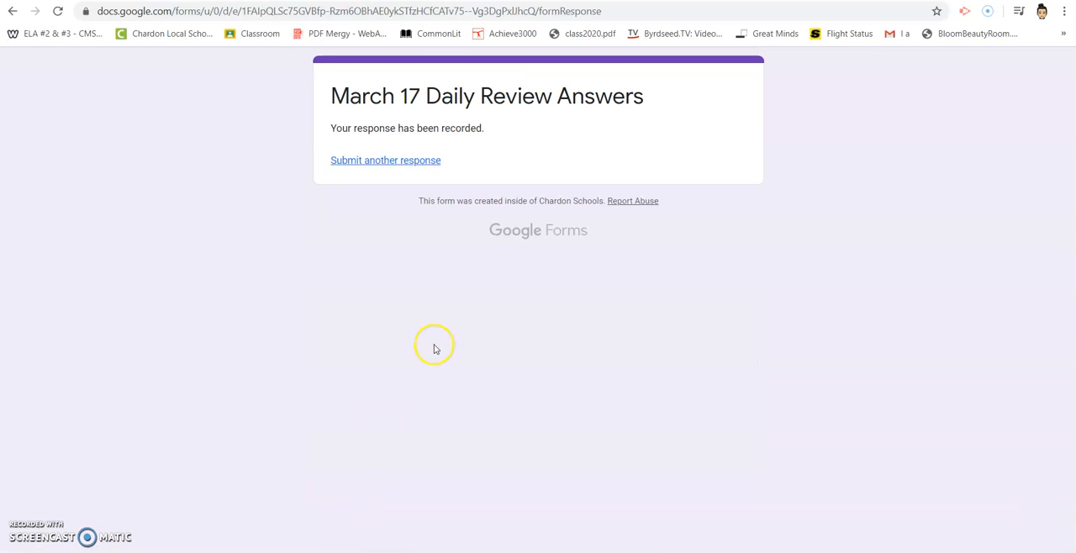
Return to the form editor and review the summary of submitted responses.
{"action": "key", "text": "ctrl+shift+Tab"}
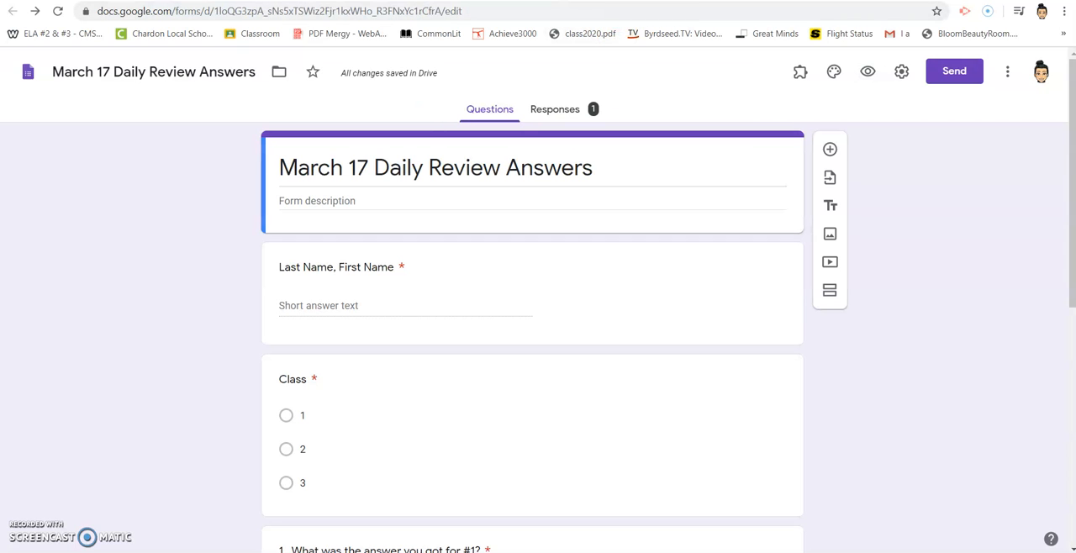
{"action": "left_click", "coordinate": [558, 110]}
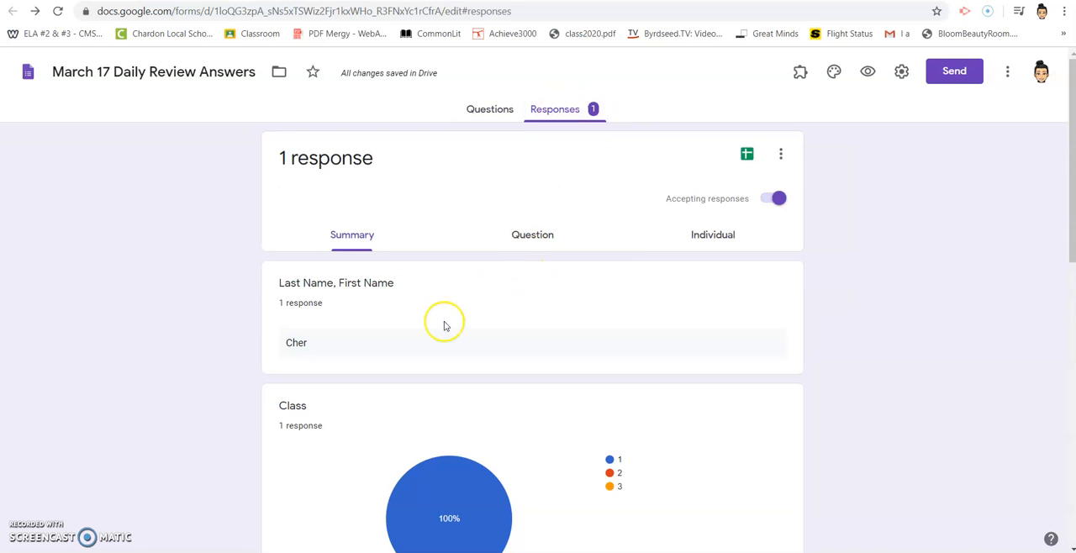
{"action": "scroll", "coordinate": [444, 322], "scroll_direction": "down", "scroll_amount": 6}
{"action": "scroll", "coordinate": [444, 322], "scroll_direction": "up", "scroll_amount": 7}
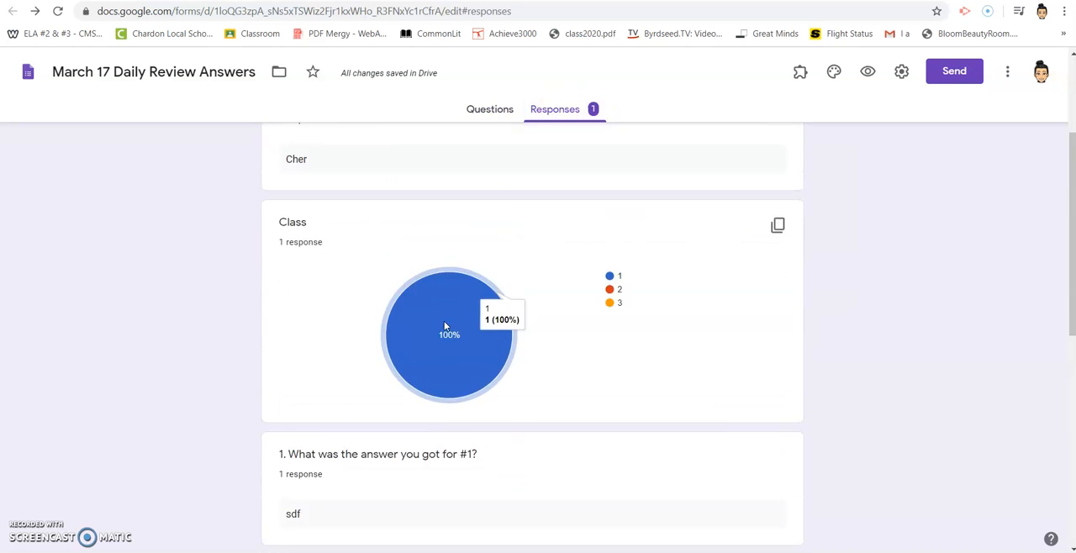
Create a new spreadsheet from the form's responses, keeping the suggested name.
{"action": "left_click", "coordinate": [665, 224]}
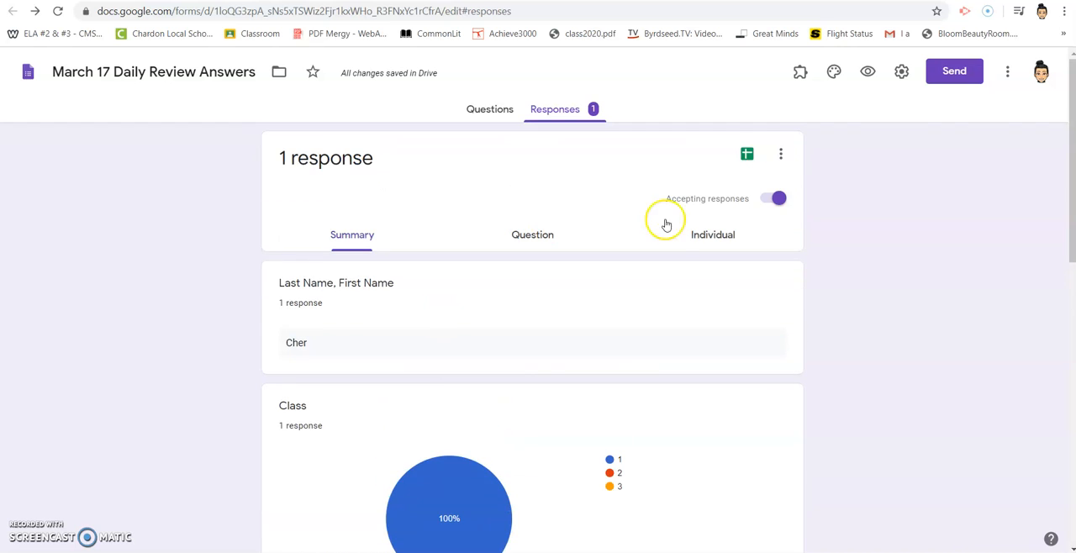
{"action": "left_click", "coordinate": [747, 155]}
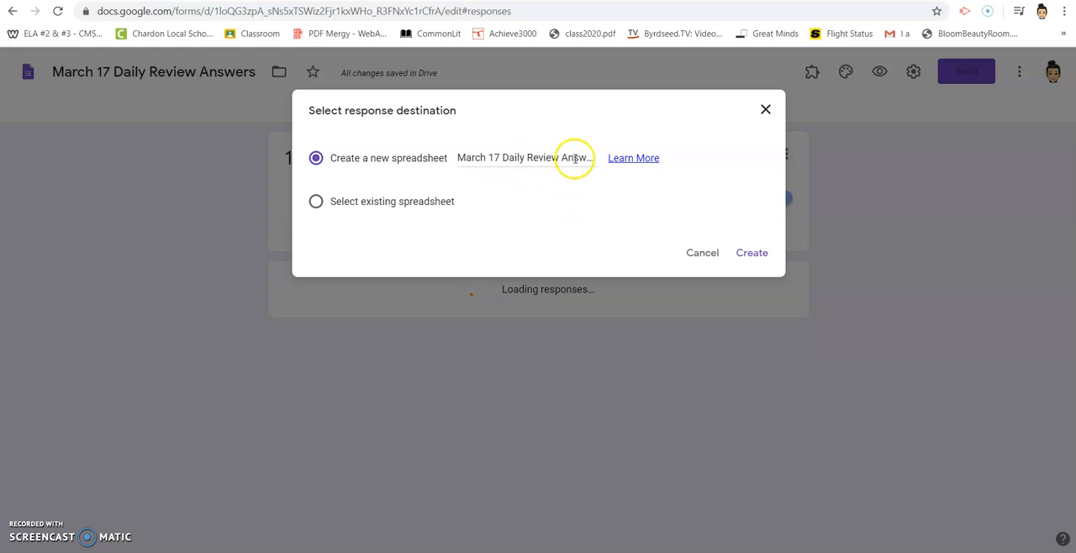
{"action": "left_click", "coordinate": [754, 254]}
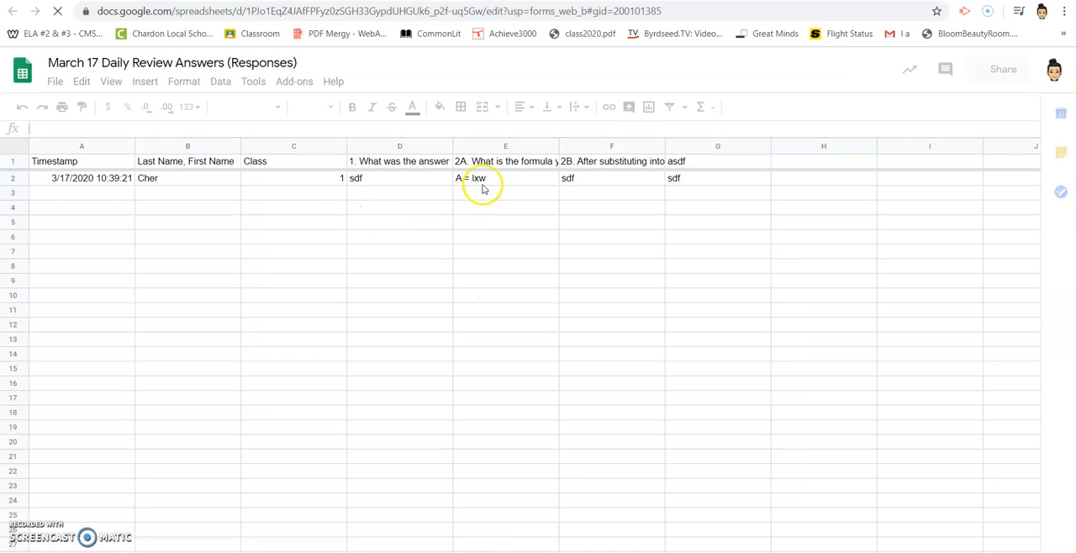
Look over the test response's answers in row 2 of the responses spreadsheet, across to the asdf column.
{"action": "left_click", "coordinate": [177, 187]}
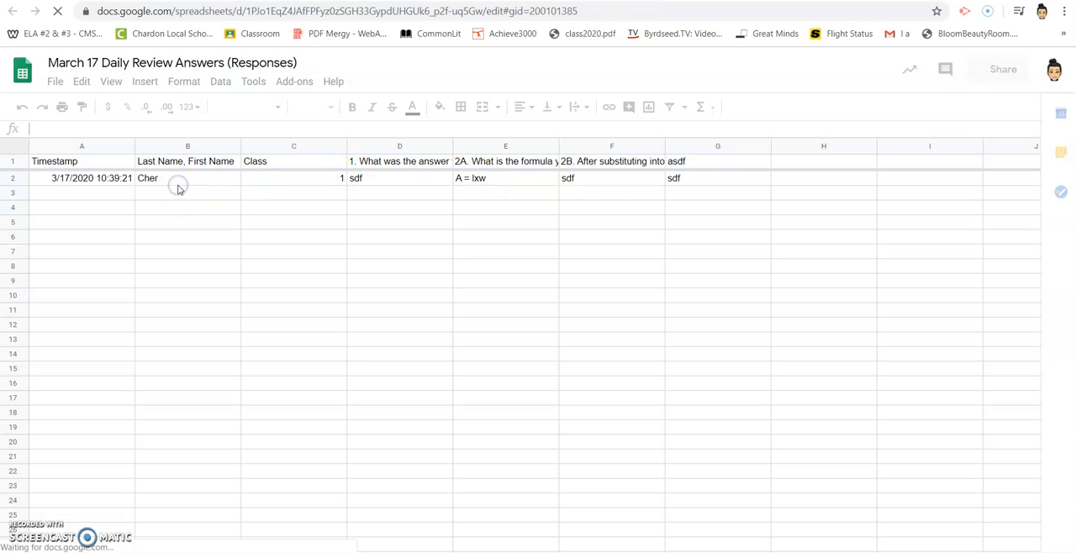
{"action": "left_click", "coordinate": [391, 177]}
{"action": "key", "text": "Right"}
{"action": "key", "text": "Right"}
{"action": "key", "text": "Right"}
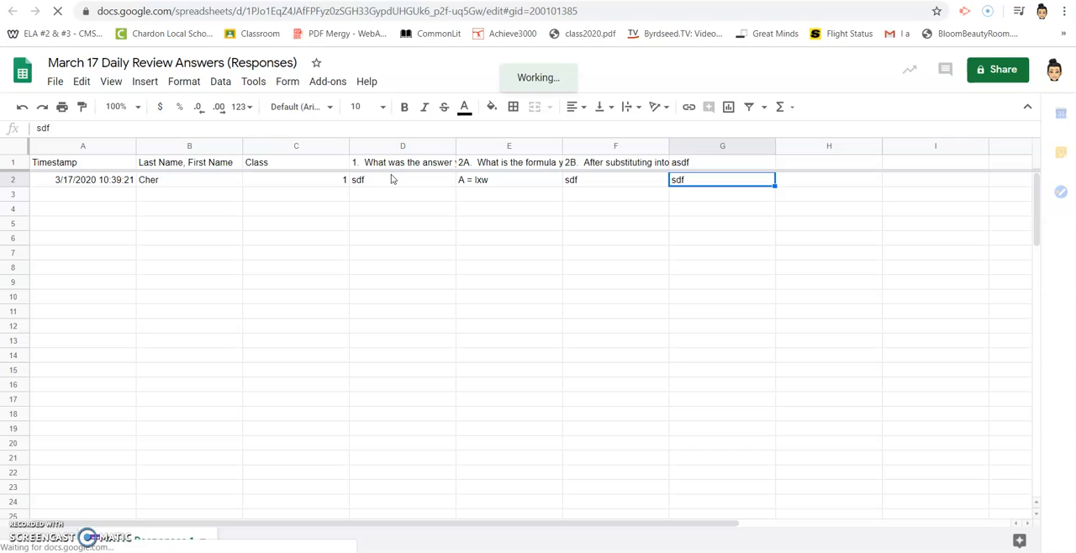